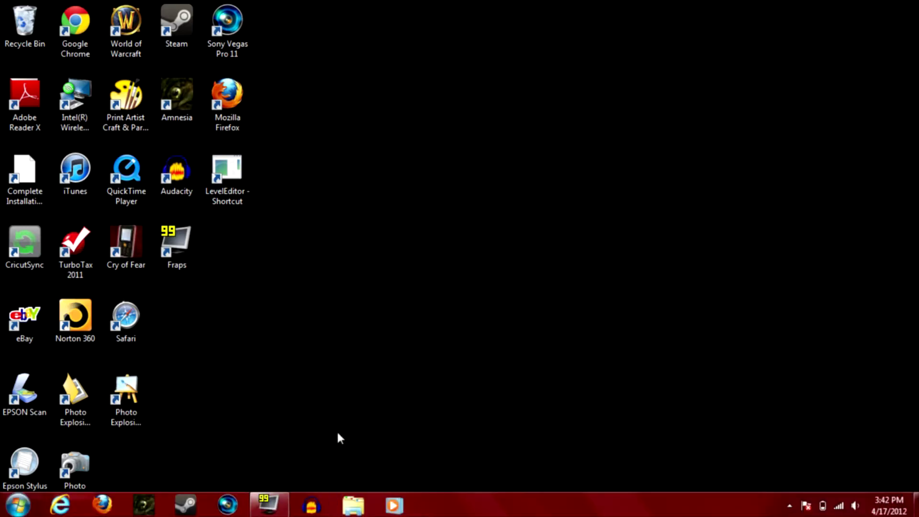
# Step: Launch Windows Explorer from the taskbar to show the Libraries window
pyautogui.click(353, 506)
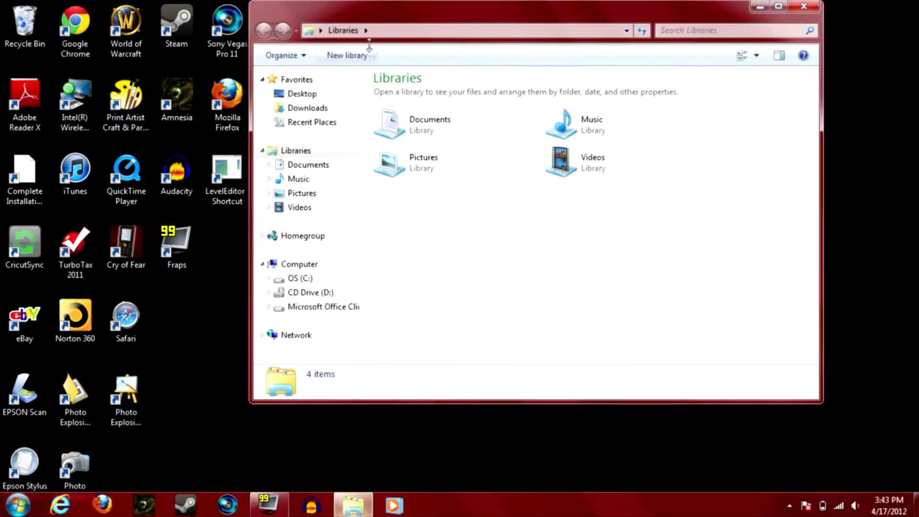
# Step: Open Program Files (x86) on OS (C:) and select the Amnesia - The Dark Descent folder
pyautogui.click(296, 279)
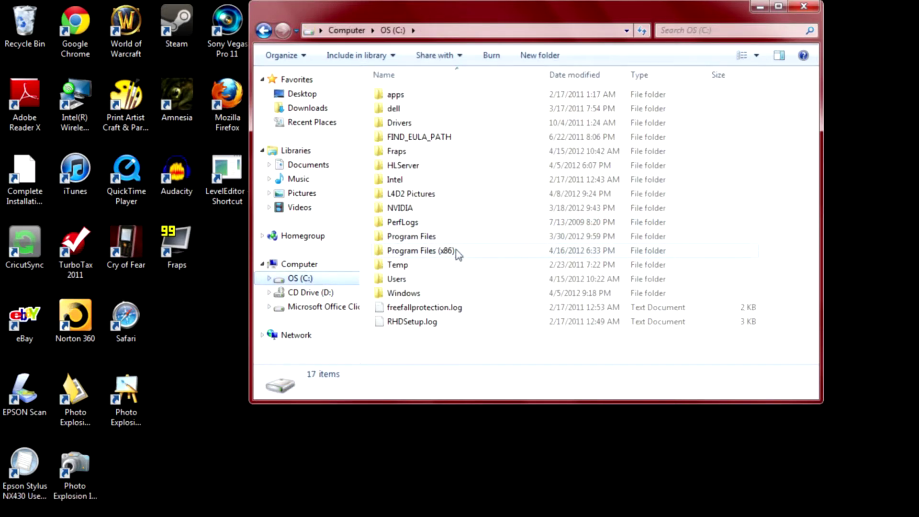
pyautogui.doubleClick(456, 252)
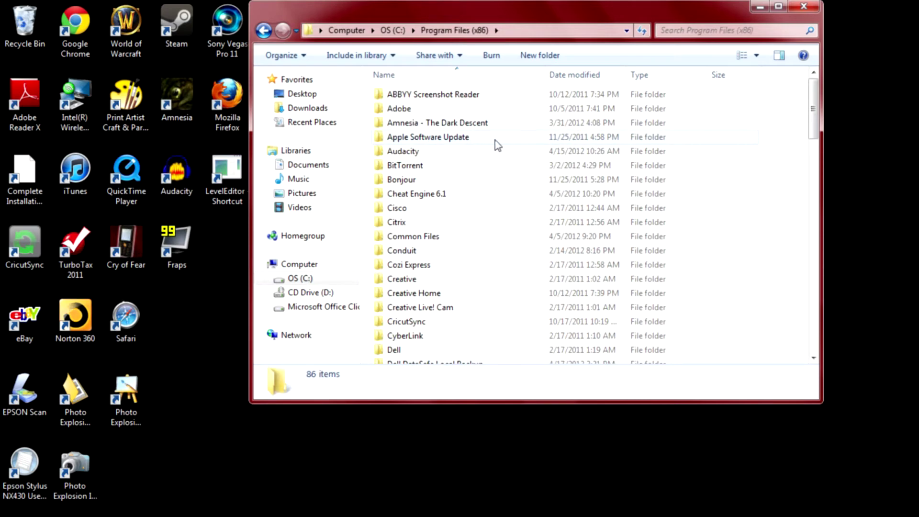
pyautogui.moveTo(460, 12); pyautogui.dragTo(416, 34)
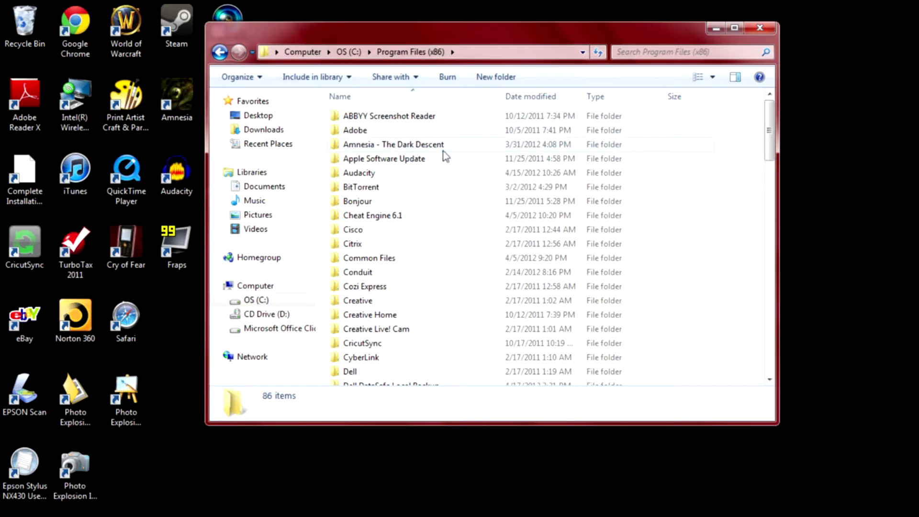
pyautogui.scroll(-1, 377, 150)
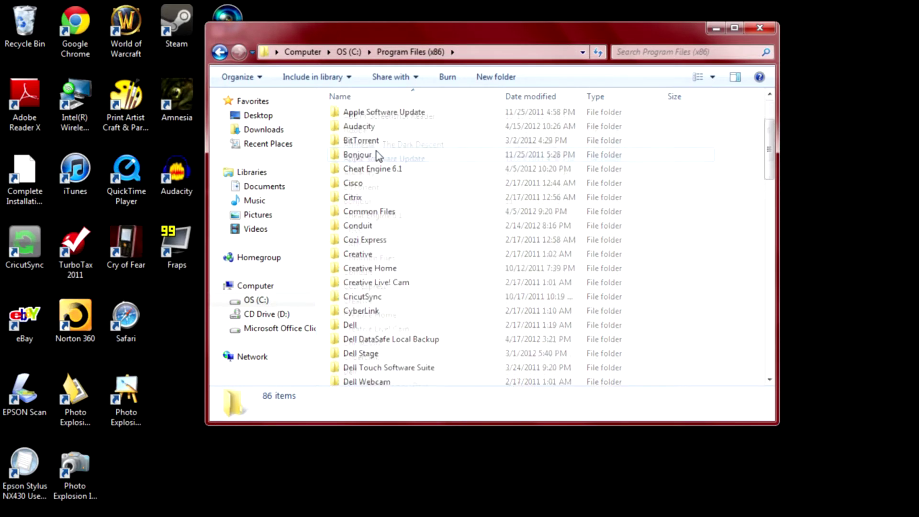
pyautogui.scroll(1, 376, 151)
pyautogui.click(409, 146)
pyautogui.scroll(-4, 408, 144)
pyautogui.scroll(-3, 407, 143)
pyautogui.scroll(-3, 405, 148)
pyautogui.scroll(-4, 403, 149)
pyautogui.scroll(-2, 402, 150)
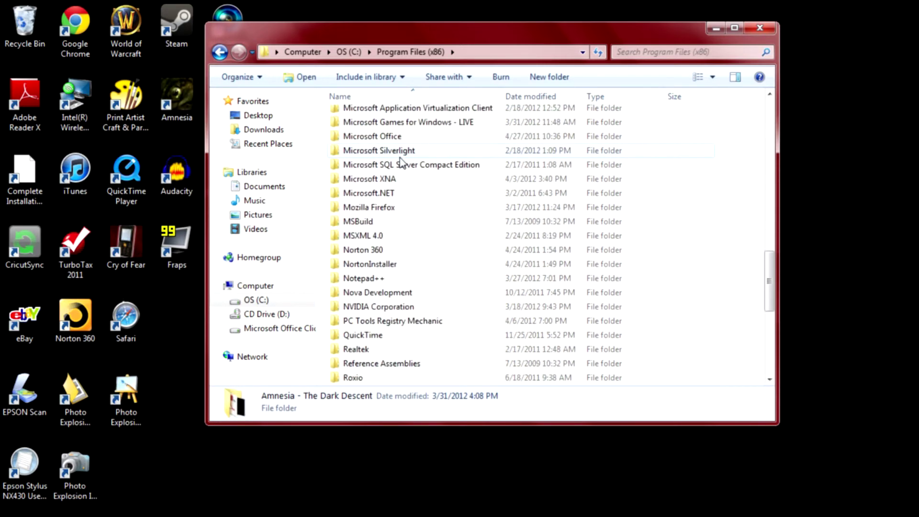
pyautogui.scroll(-4, 403, 150)
pyautogui.scroll(-1, 401, 161)
# Step: Browse Steam > SteamApps > astro127, then return to Program Files (x86)
pyautogui.doubleClick(370, 223)
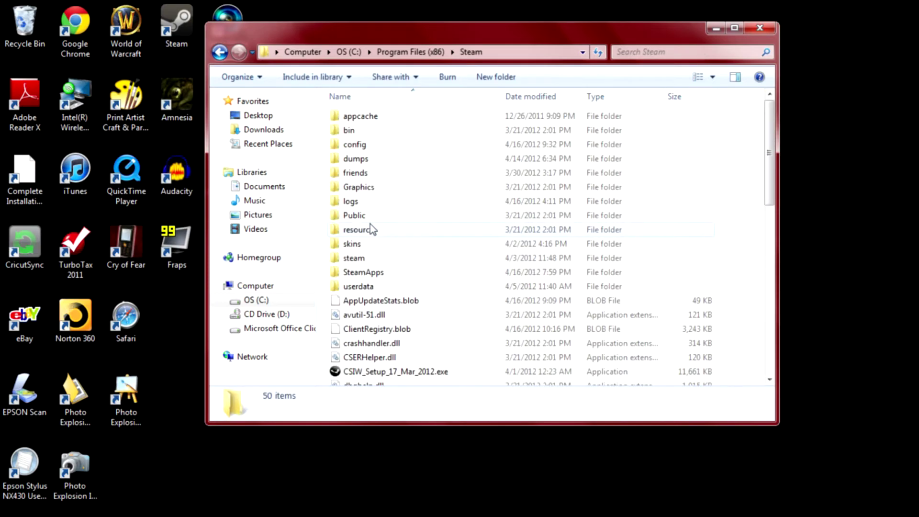
pyautogui.doubleClick(373, 276)
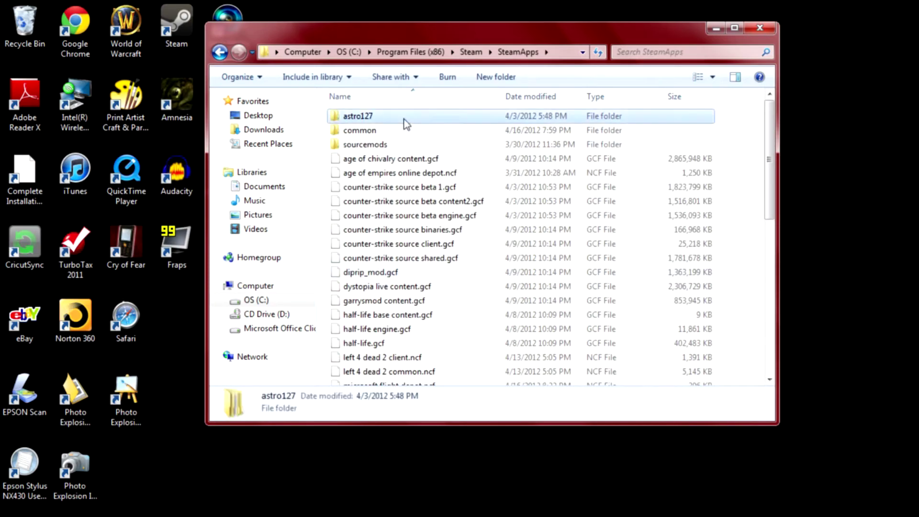
pyautogui.doubleClick(406, 121)
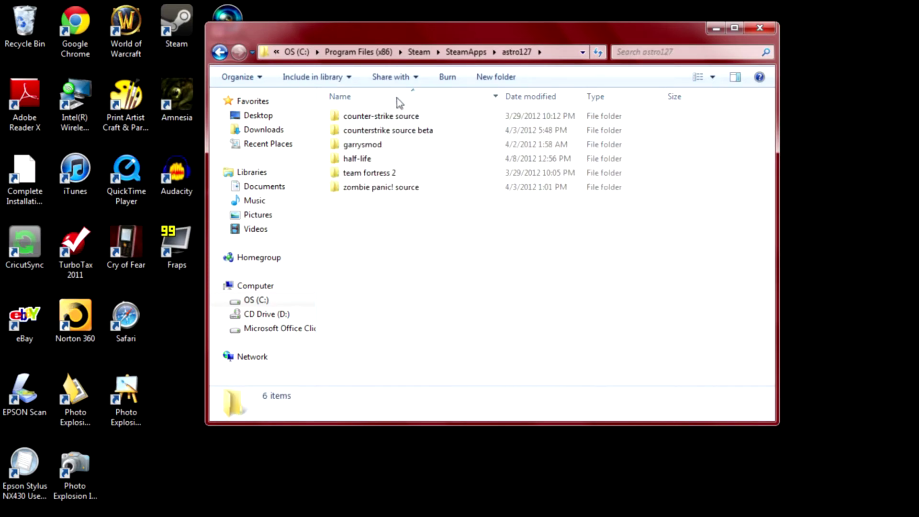
pyautogui.click(220, 52)
pyautogui.click(220, 52)
pyautogui.scroll(5, 416, 172)
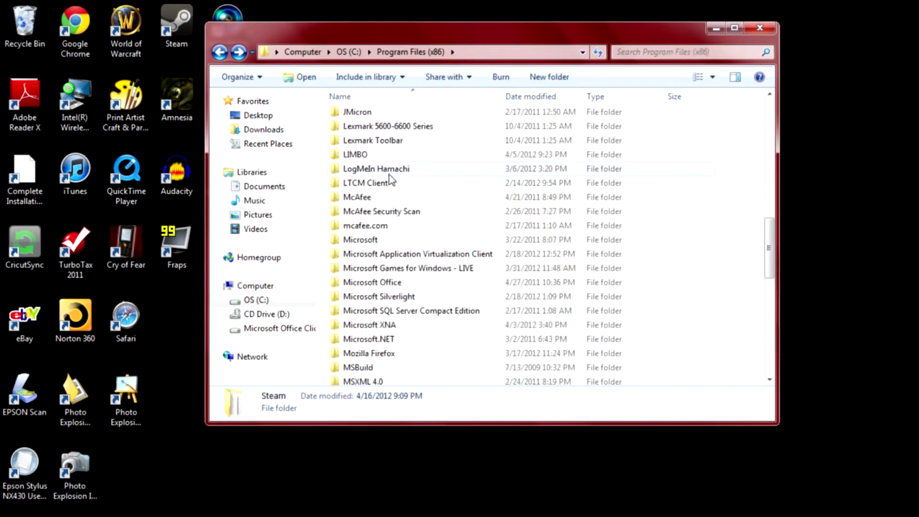
pyautogui.scroll(10, 417, 170)
pyautogui.scroll(4, 431, 186)
# Step: Open Amnesia - The Dark Descent and its redist folder
pyautogui.doubleClick(436, 146)
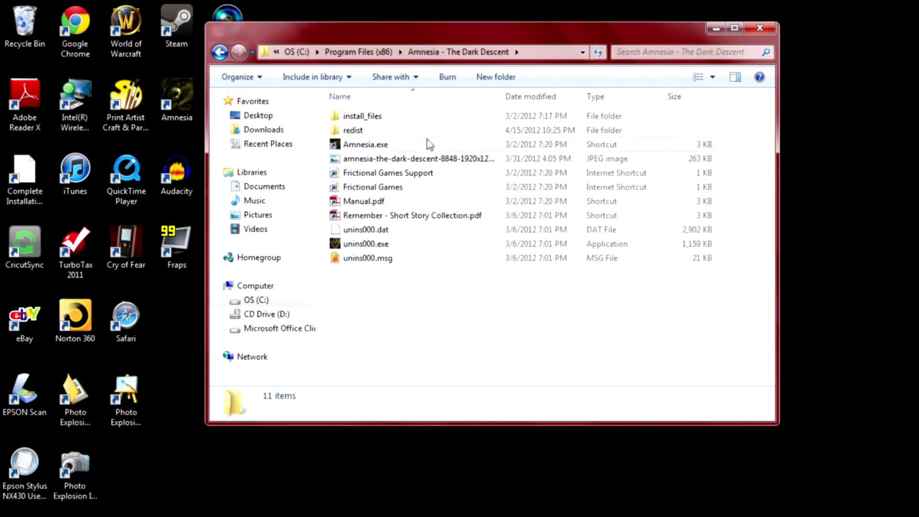
pyautogui.doubleClick(364, 132)
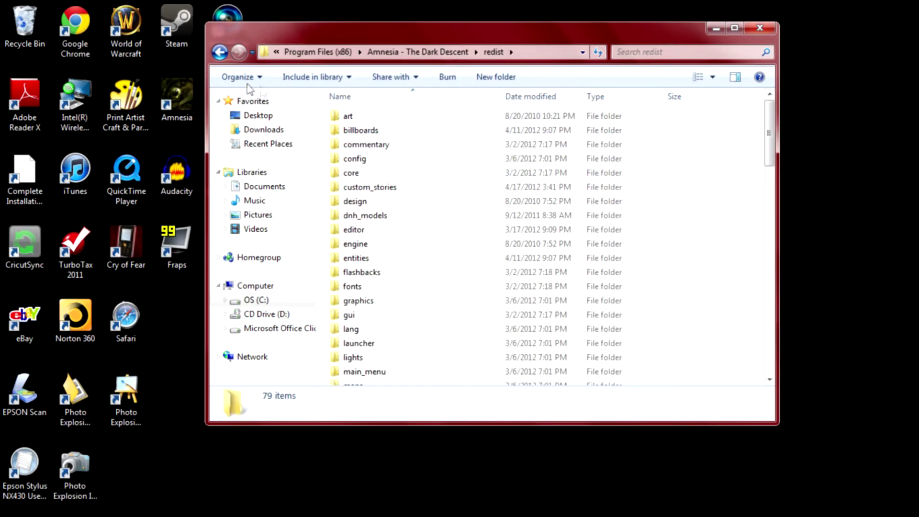
pyautogui.click(219, 51)
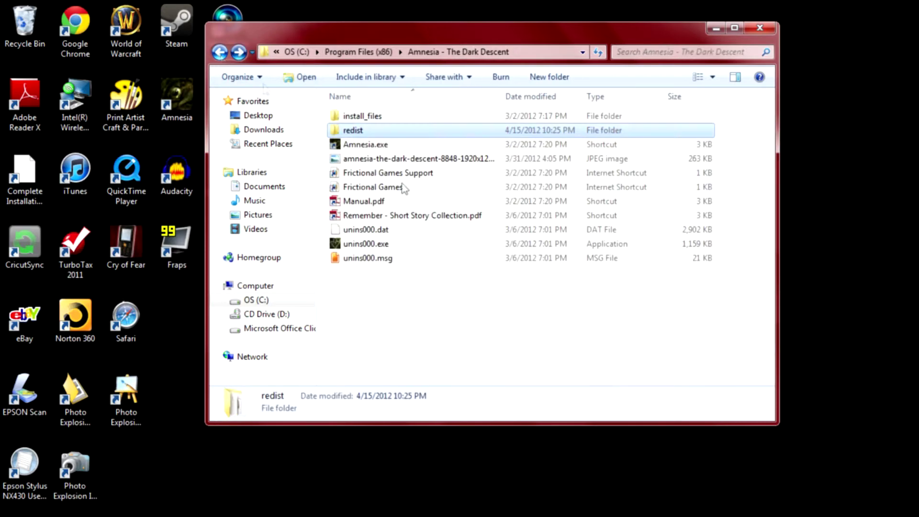
pyautogui.doubleClick(380, 132)
pyautogui.scroll(-1, 377, 133)
pyautogui.scroll(-7, 380, 137)
pyautogui.scroll(-1, 385, 135)
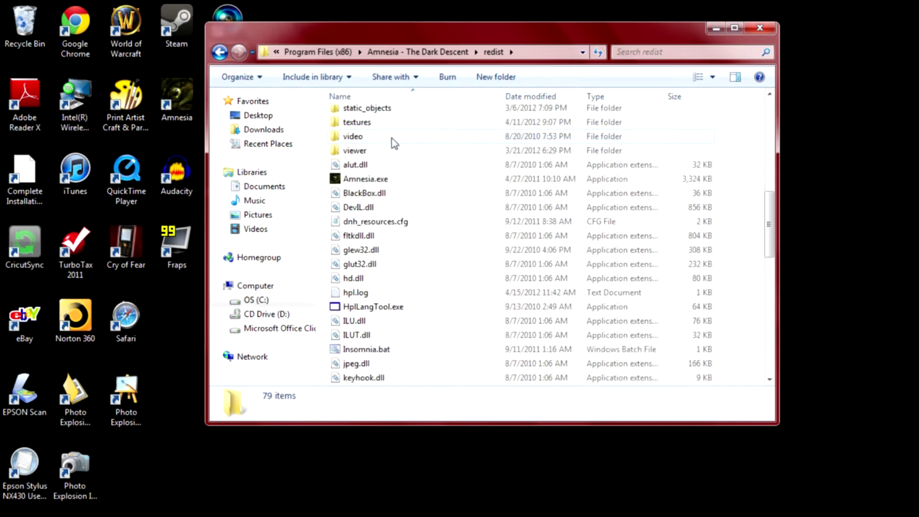
pyautogui.scroll(-4, 394, 141)
pyautogui.scroll(-2, 397, 147)
pyautogui.scroll(3, 399, 158)
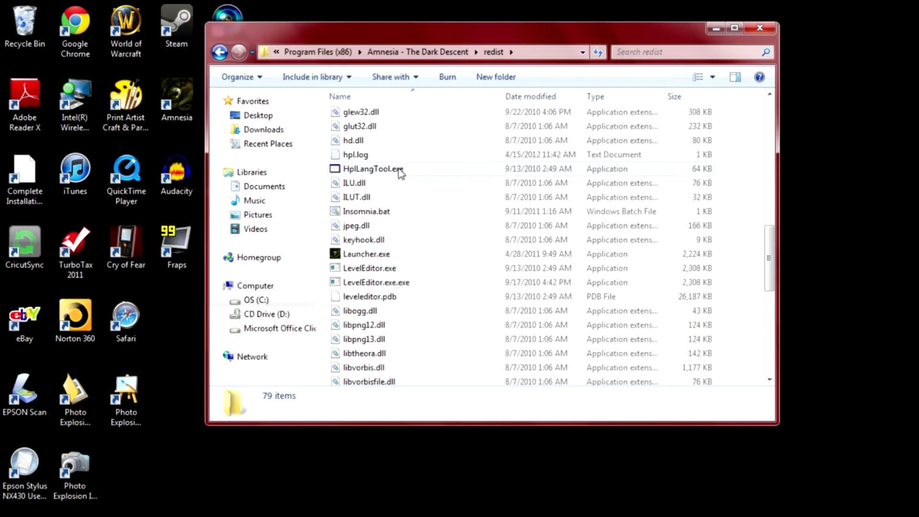
pyautogui.scroll(1, 400, 170)
pyautogui.scroll(1, 400, 175)
pyautogui.scroll(-2, 400, 183)
pyautogui.scroll(-2, 400, 185)
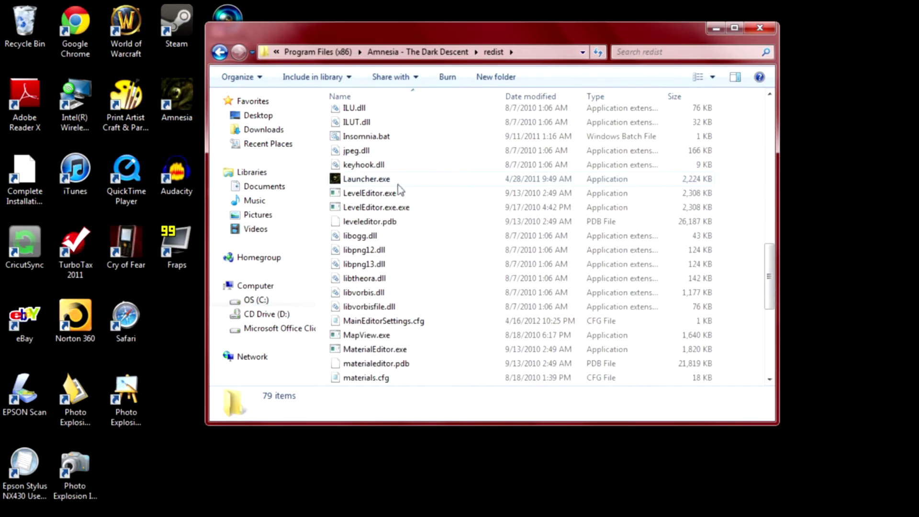
# Step: Search Google for 'frictional games wiki' and open the wiki's Tools page
pyautogui.click(394, 194)
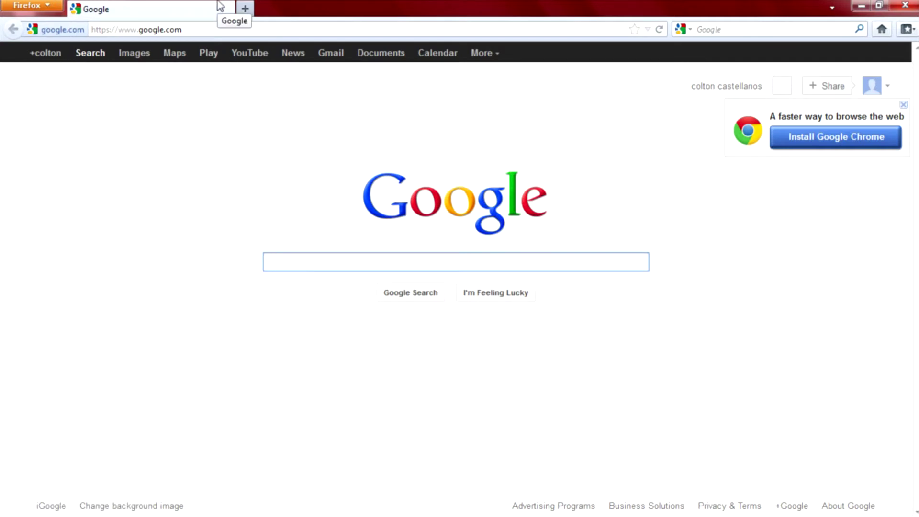
pyautogui.write('fric')
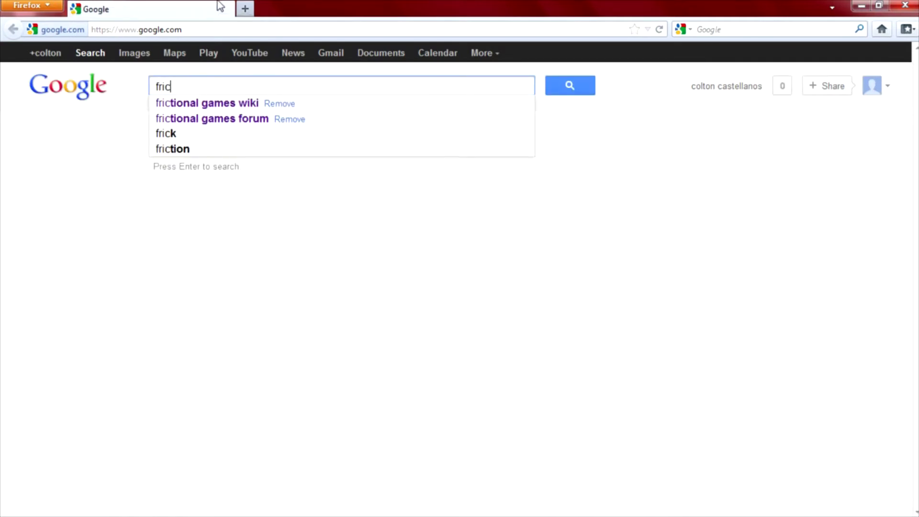
pyautogui.write('tional ')
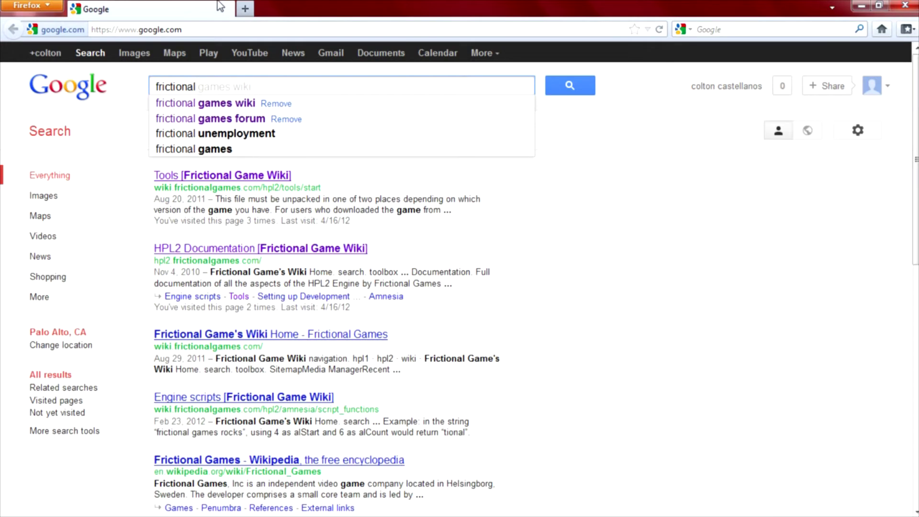
pyautogui.write('games wiki')
pyautogui.press('Return')
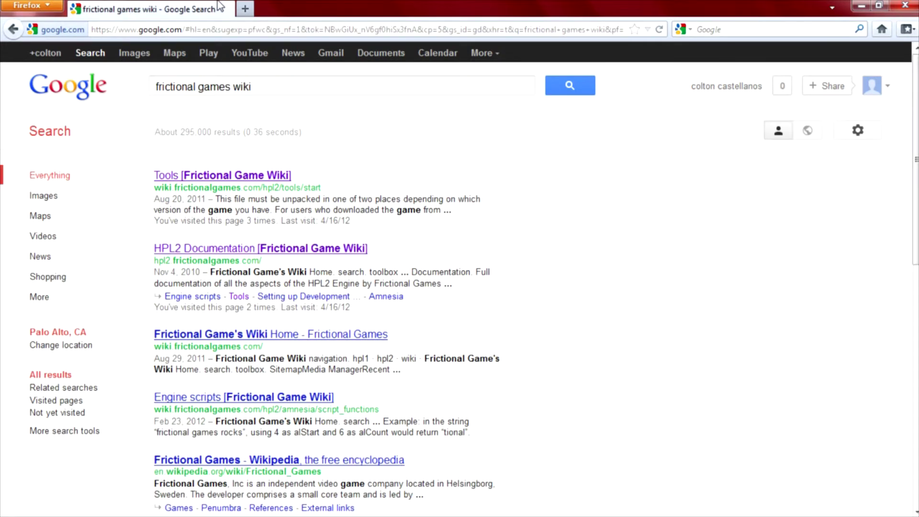
pyautogui.moveTo(255, 177)
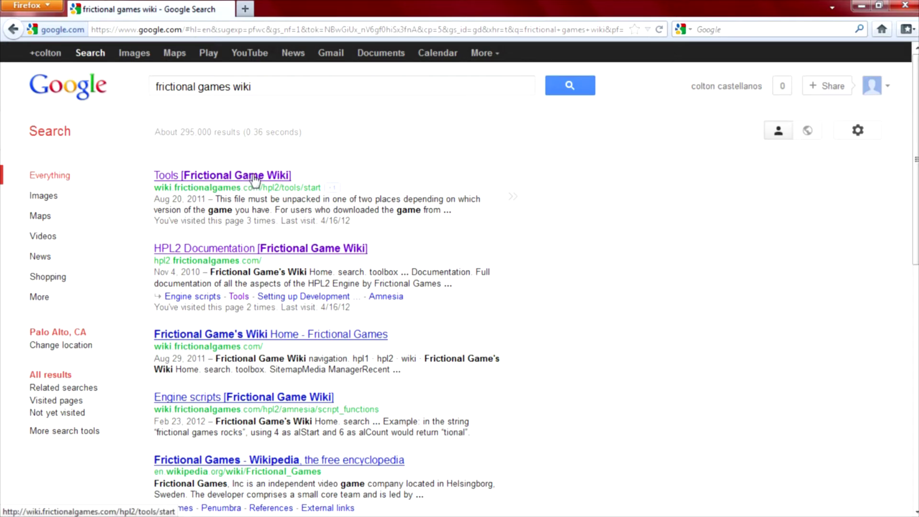
pyautogui.click(252, 178)
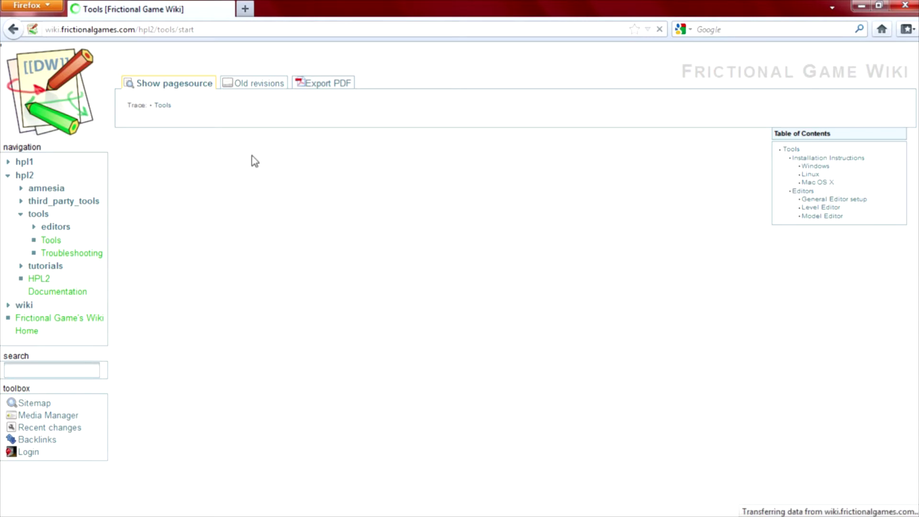
# Step: Start the Windows HPL Editor Suite download, then close Firefox
pyautogui.click(241, 228)
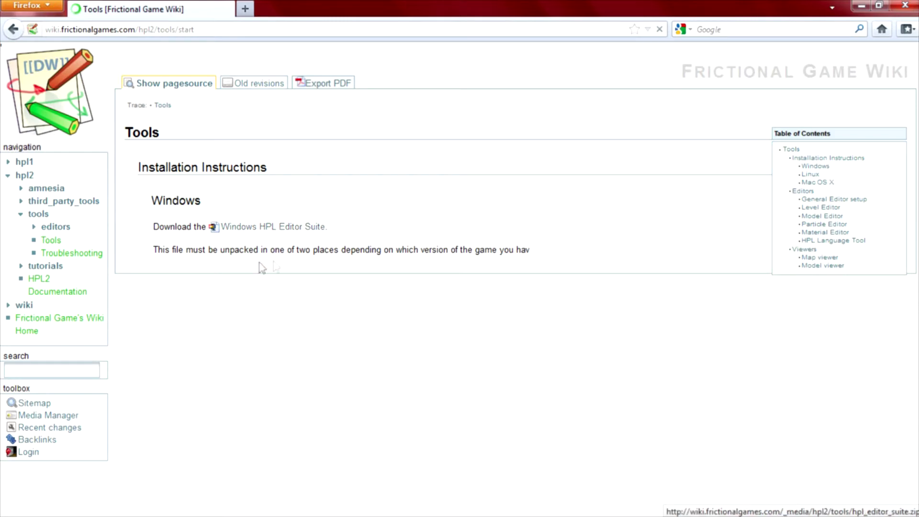
pyautogui.click(896, 5)
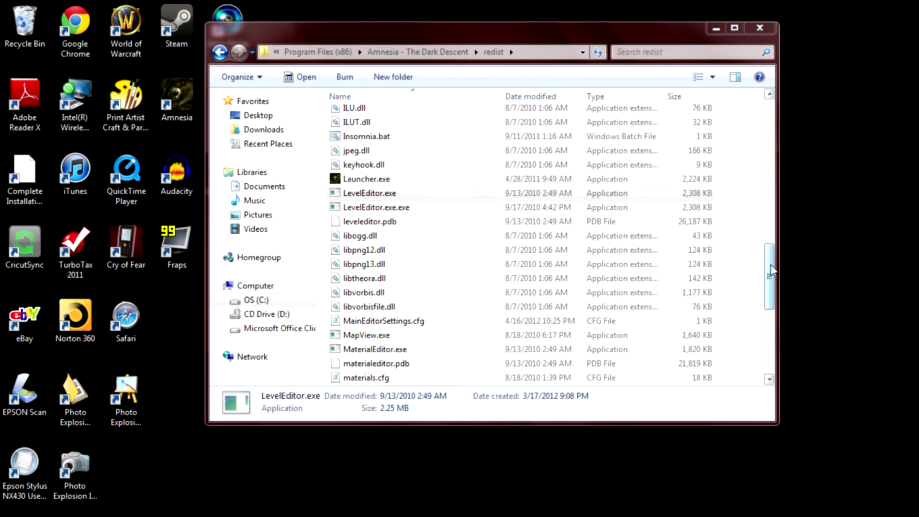
pyautogui.moveTo(769, 274); pyautogui.dragTo(792, 108)
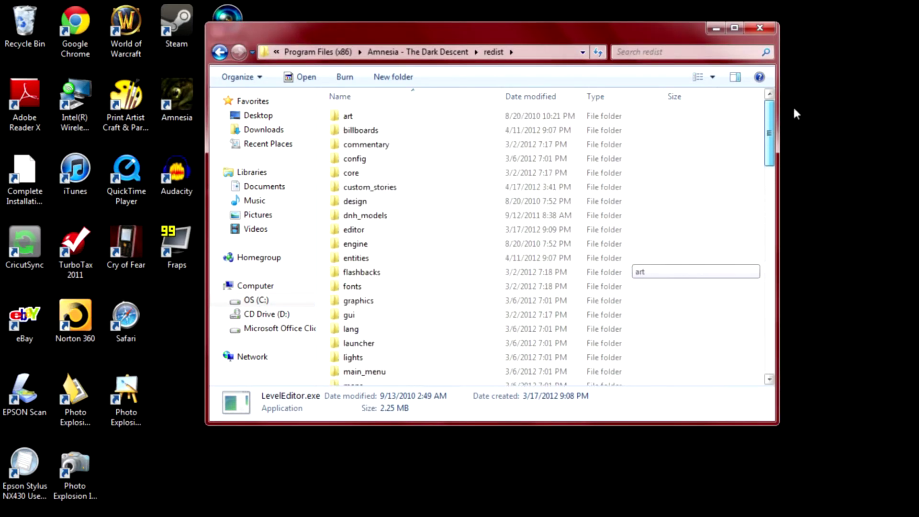
# Step: Inside custom_stories, create a new folder named 'Tutorial' and open it
pyautogui.click(432, 187)
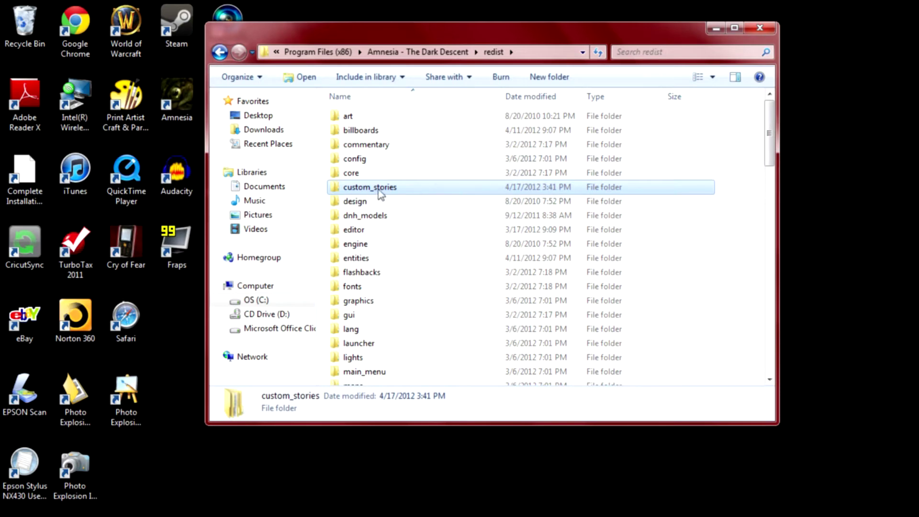
pyautogui.doubleClick(418, 193)
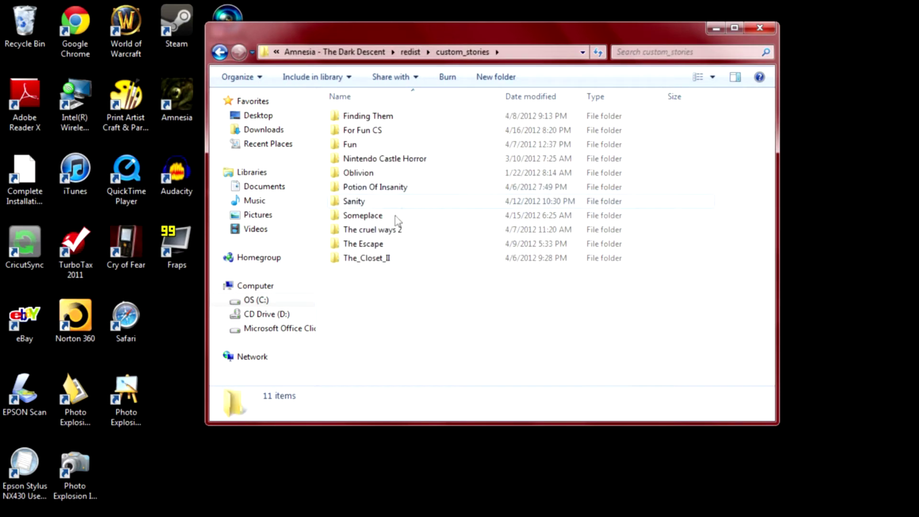
pyautogui.rightClick(365, 276)
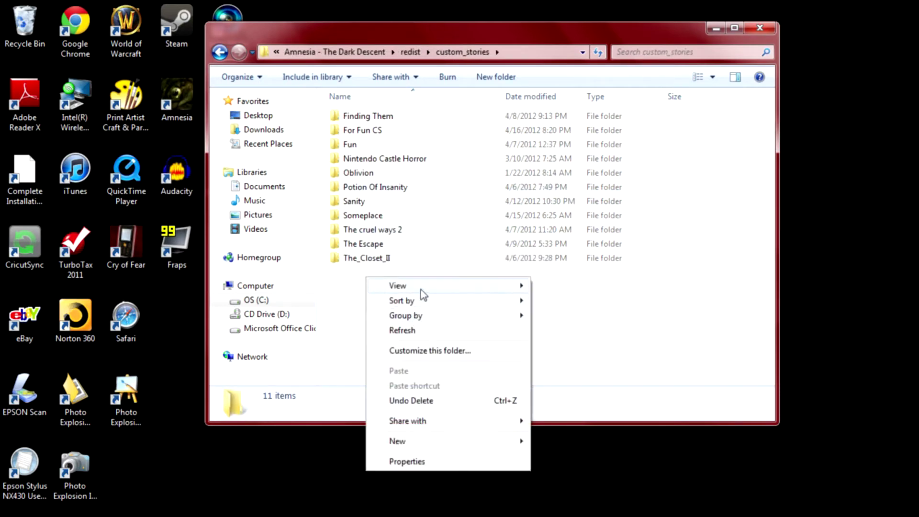
pyautogui.click(412, 443)
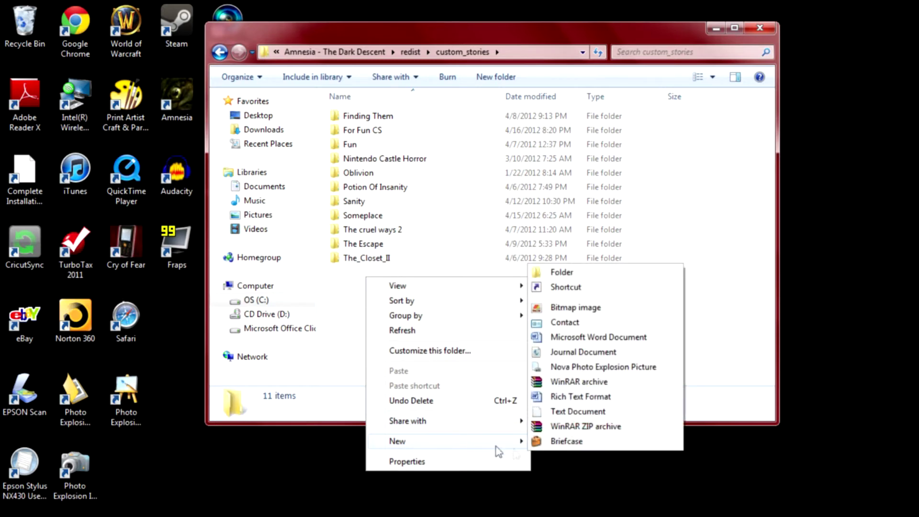
pyautogui.click(605, 276)
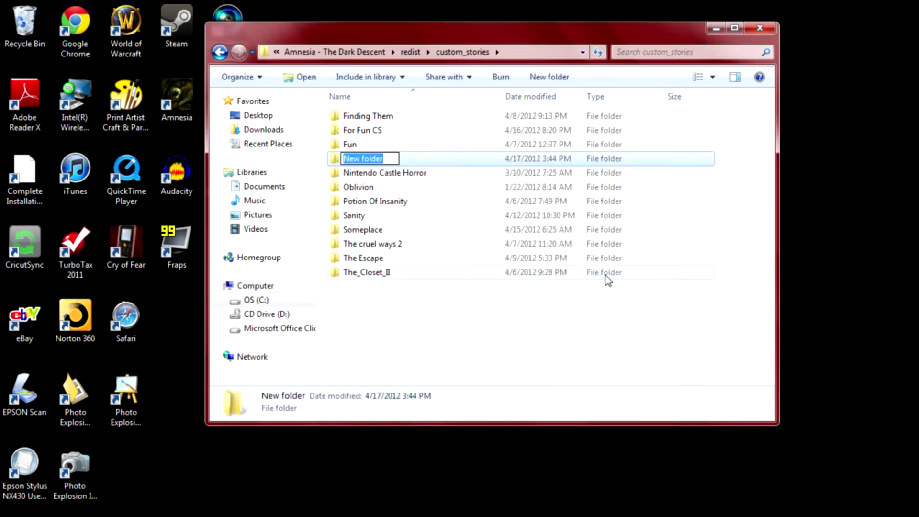
pyautogui.write('Tutorial')
pyautogui.press('Return')
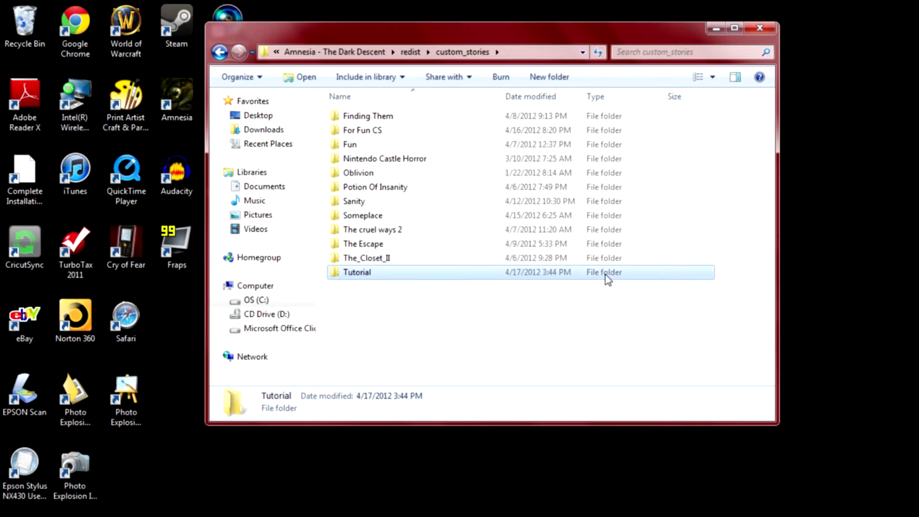
pyautogui.doubleClick(543, 277)
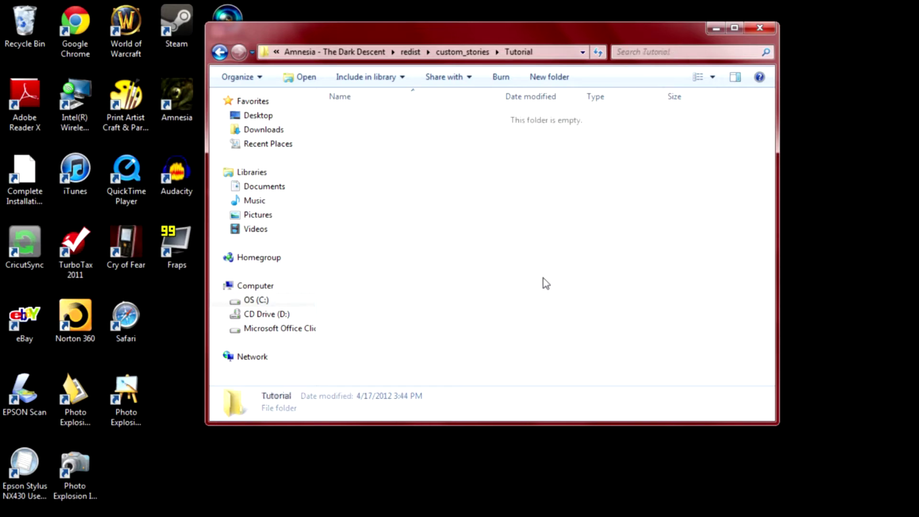
# Step: Create a subfolder named 'maps' inside Tutorial
pyautogui.rightClick(460, 176)
pyautogui.moveTo(503, 339)
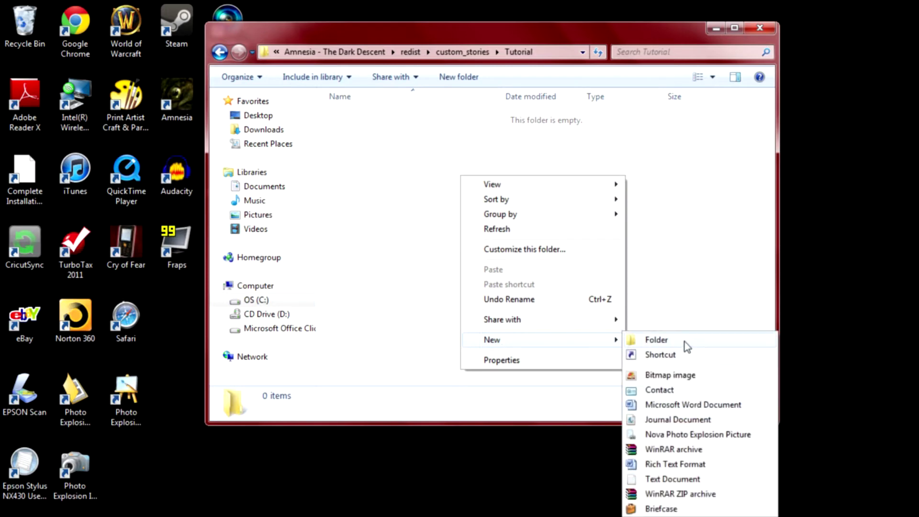
pyautogui.click(699, 340)
pyautogui.write('maps')
pyautogui.press('Return')
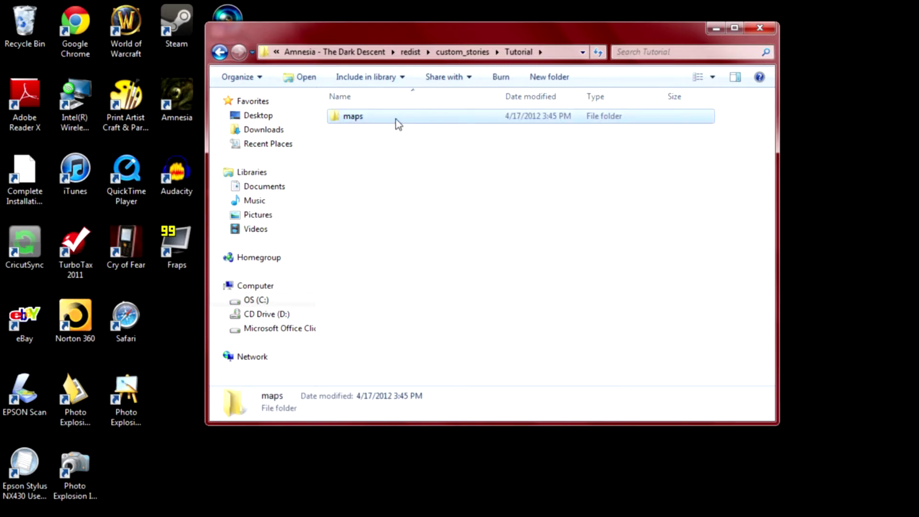
# Step: Add a new text document and rename it to custom_story_settings.cfg
pyautogui.rightClick(378, 144)
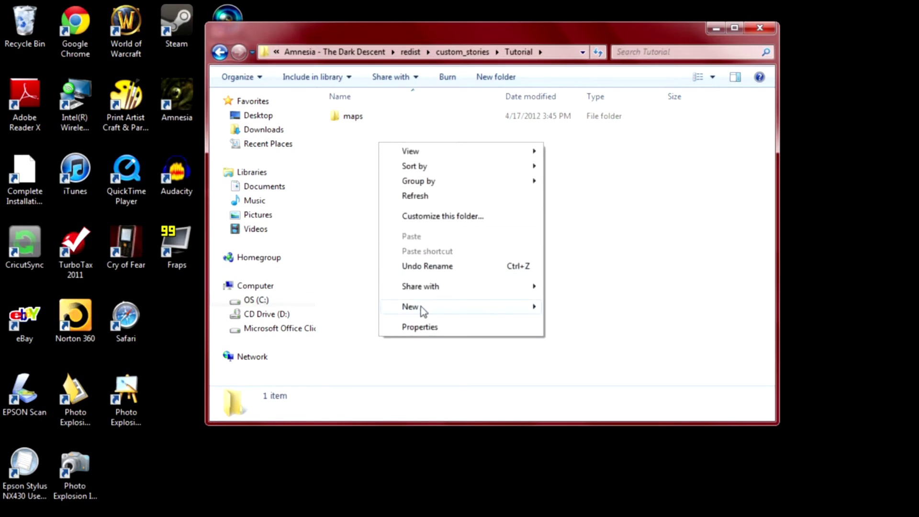
pyautogui.click(599, 447)
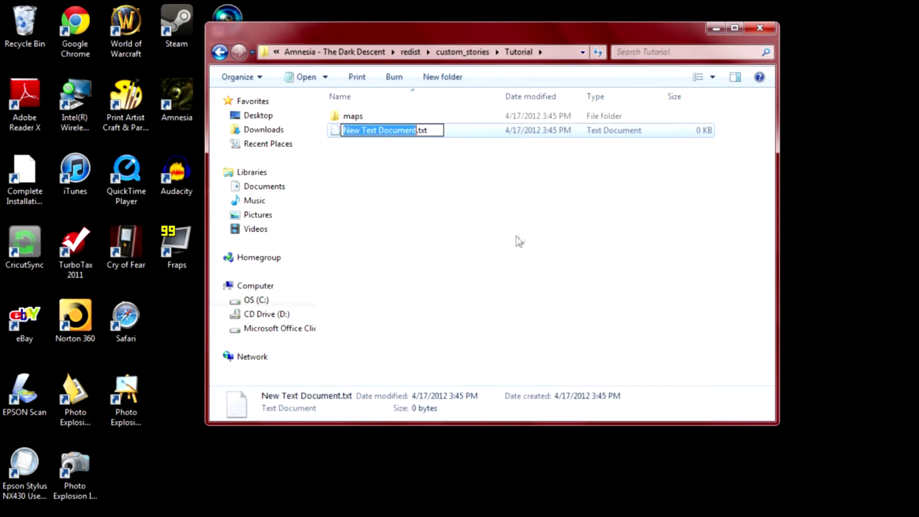
pyautogui.hotkey('ctrl', 'a')
pyautogui.write('cu')
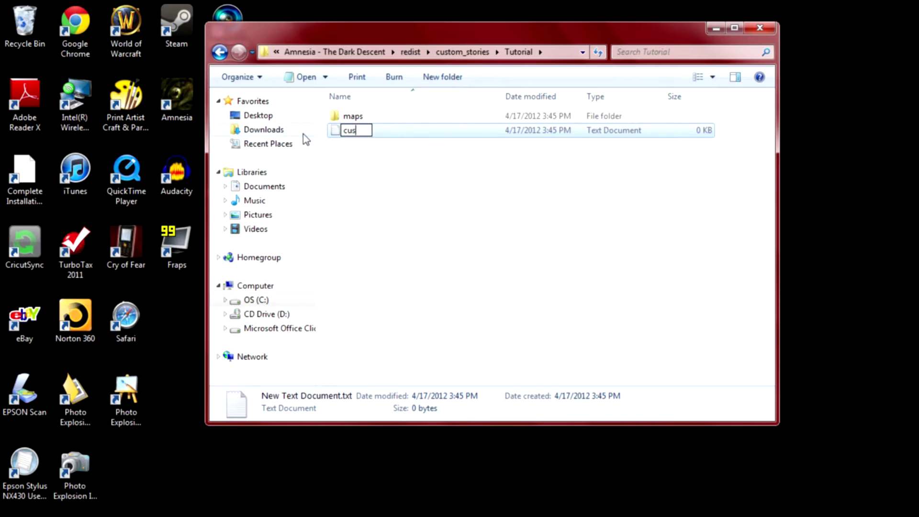
pyautogui.write('stom_st')
pyautogui.write('ory_sett')
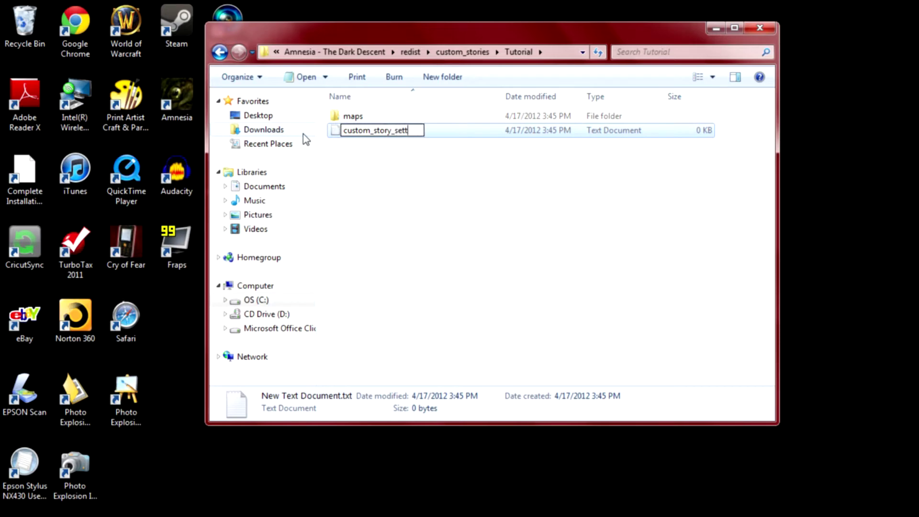
pyautogui.write('ings')
pyautogui.press('Return')
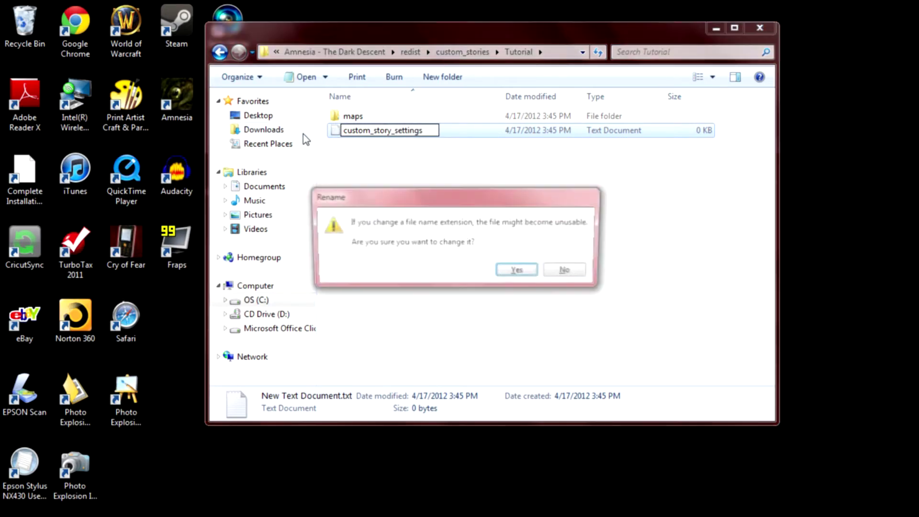
pyautogui.click(510, 271)
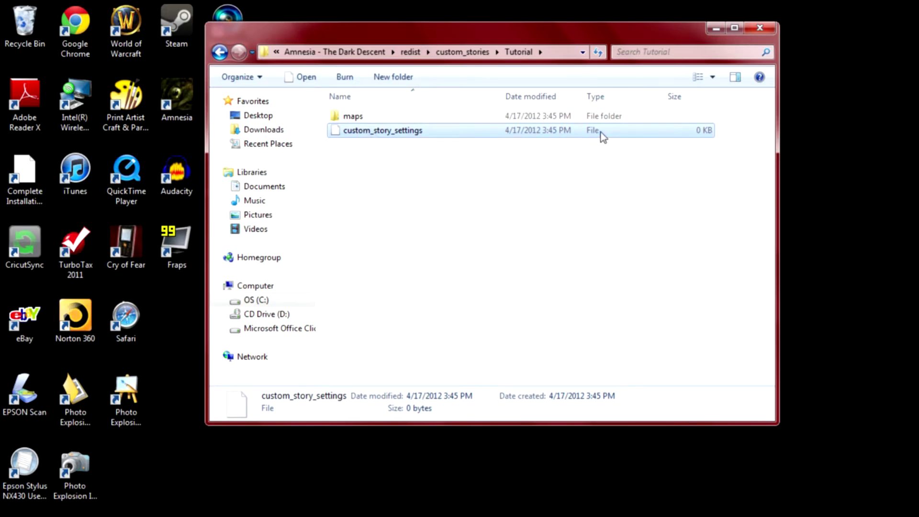
pyautogui.rightClick(464, 129)
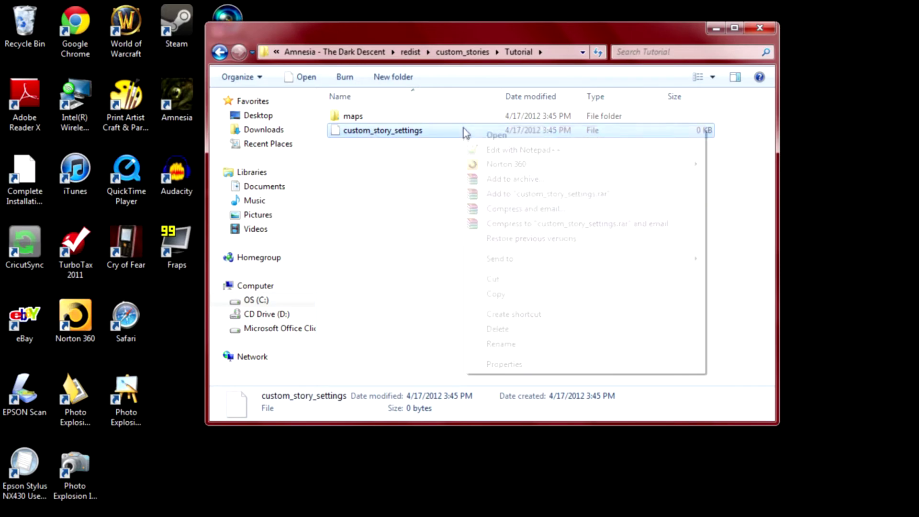
pyautogui.click(501, 343)
pyautogui.write('.c')
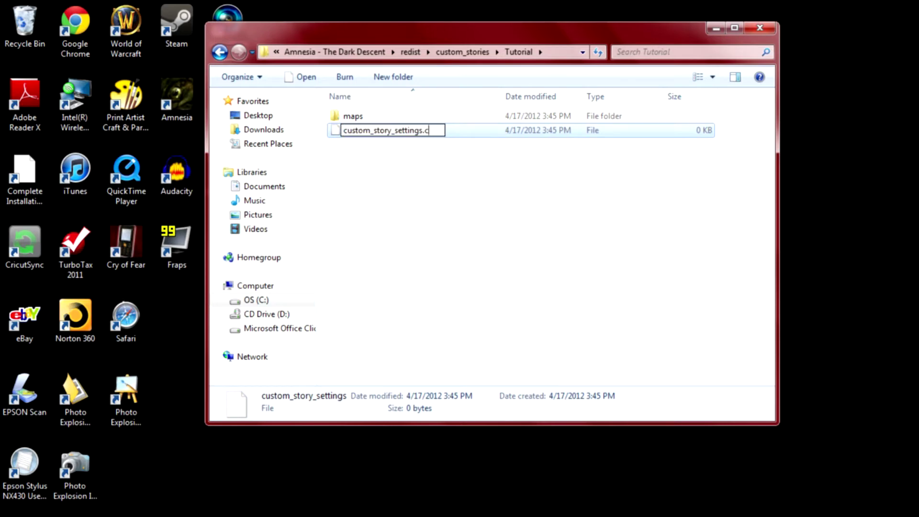
pyautogui.write('fg')
pyautogui.press('Return')
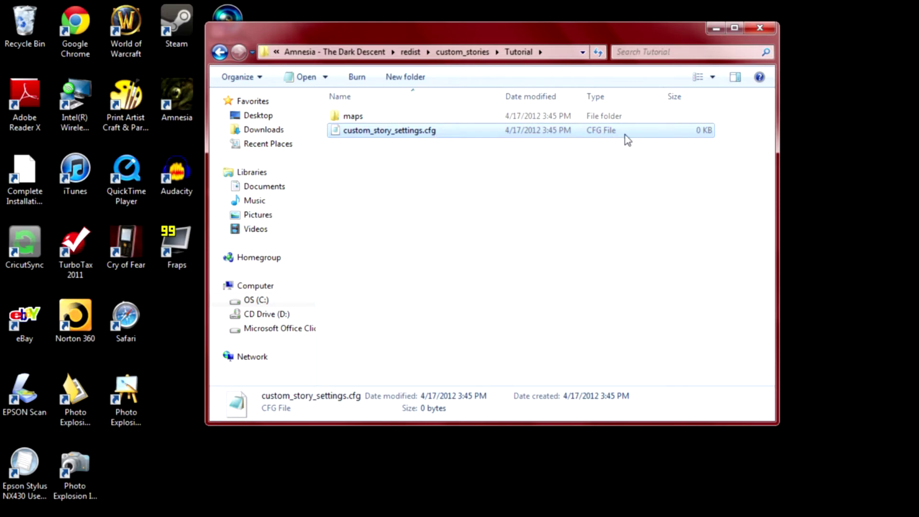
pyautogui.moveTo(402, 131)
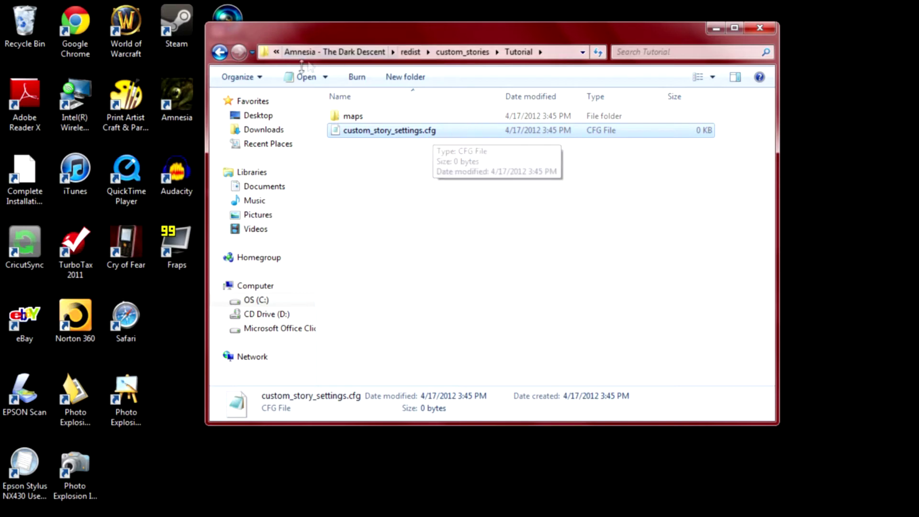
pyautogui.click(262, 78)
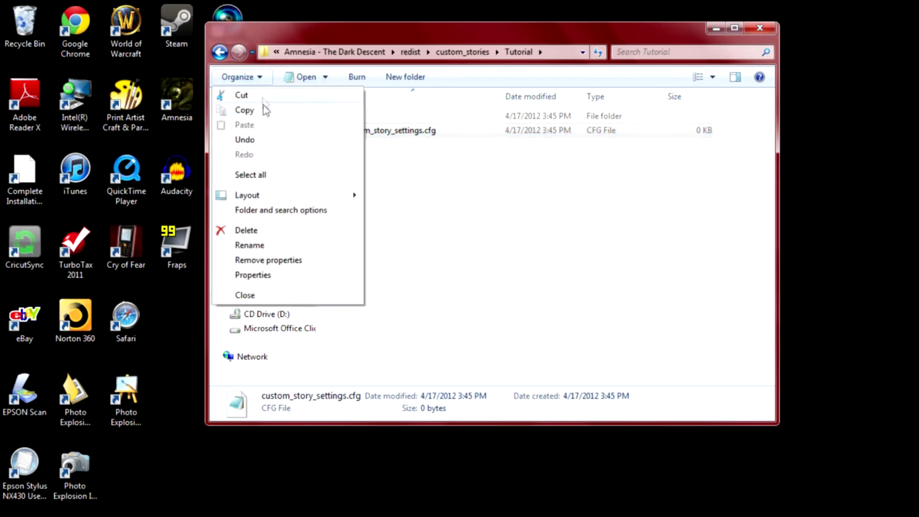
pyautogui.click(258, 212)
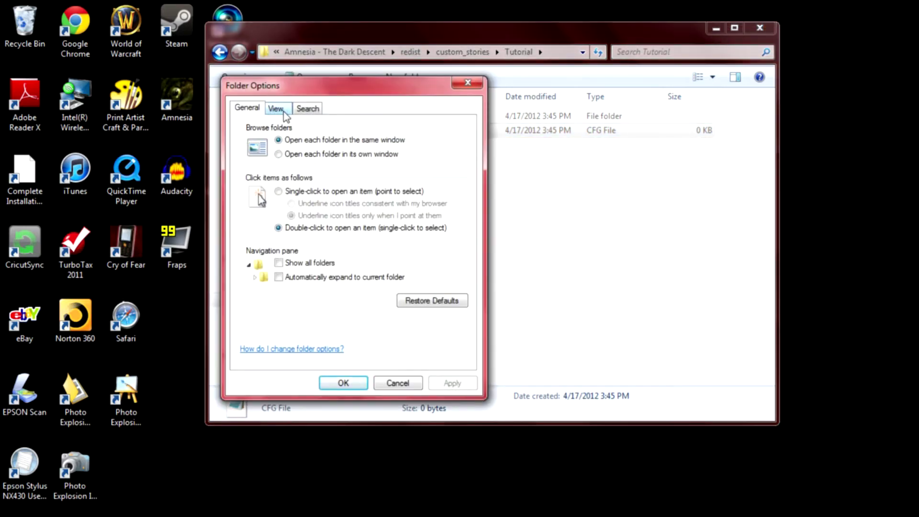
pyautogui.click(285, 115)
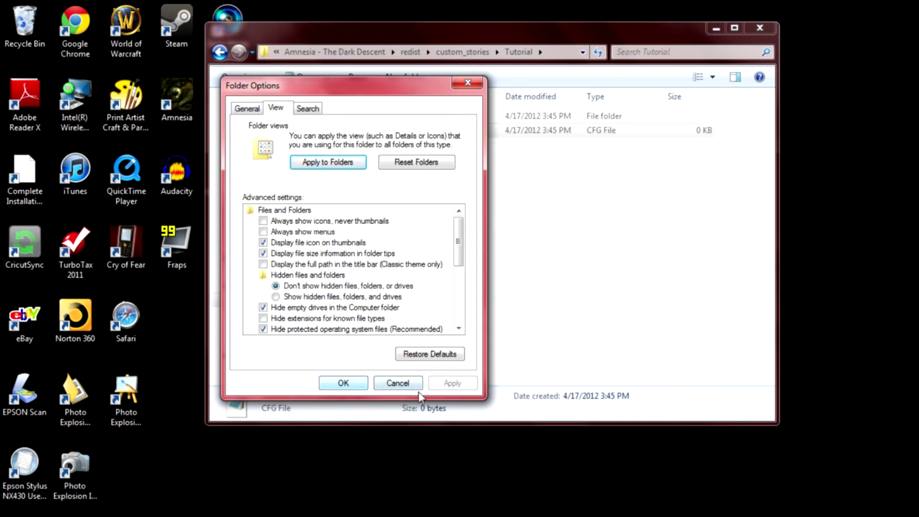
pyautogui.click(467, 82)
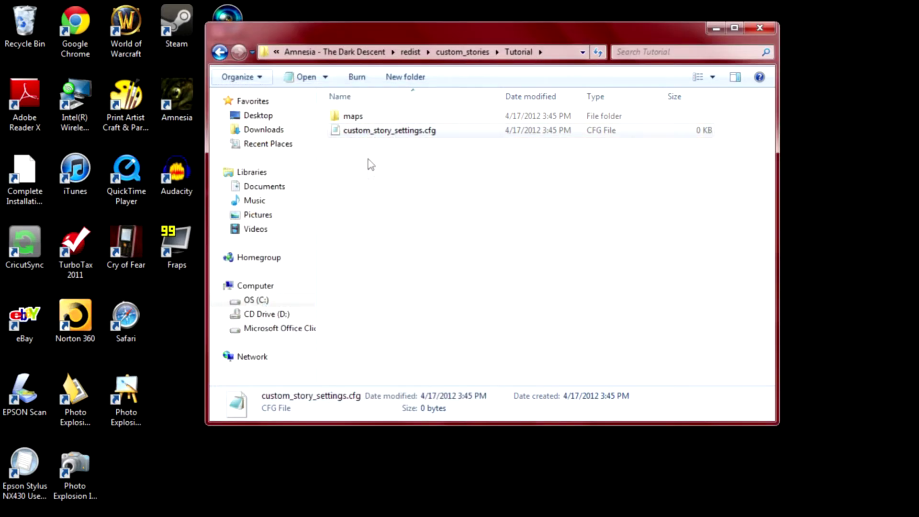
pyautogui.rightClick(368, 172)
# Step: Create an empty extra_english.lang text file in Tutorial, then open the maps folder
pyautogui.click(413, 148)
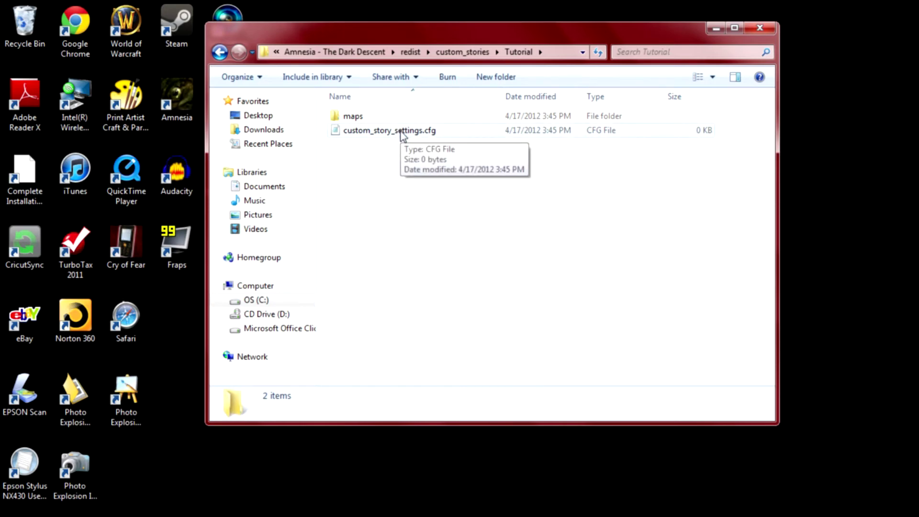
pyautogui.rightClick(346, 164)
pyautogui.moveTo(378, 327)
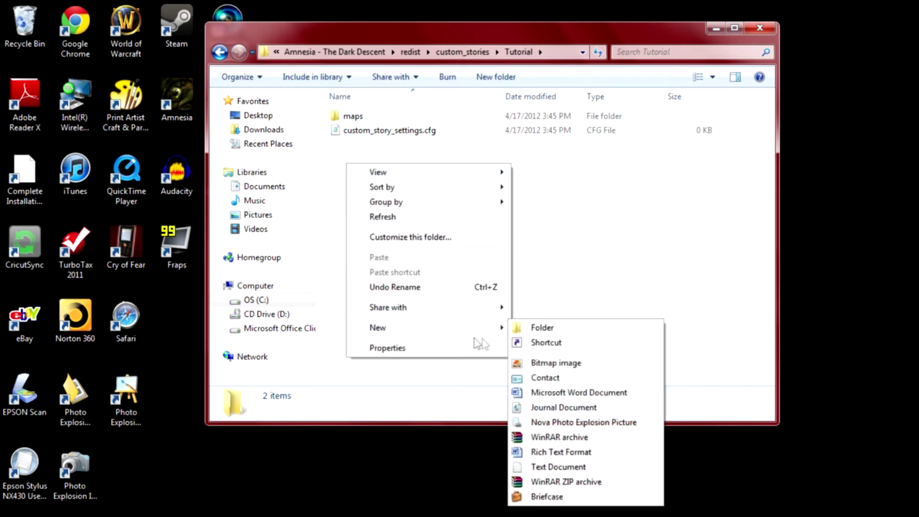
pyautogui.click(558, 466)
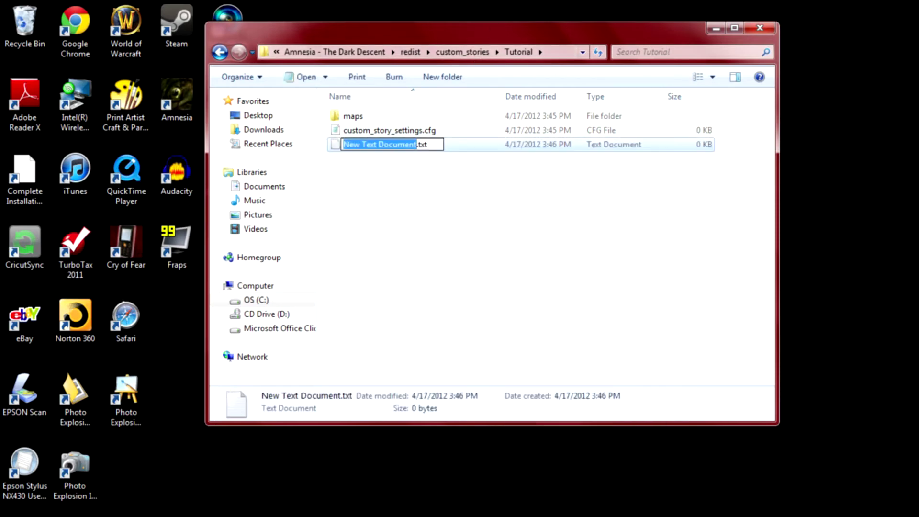
pyautogui.hotkey('ctrl', 'a')
pyautogui.write('extr')
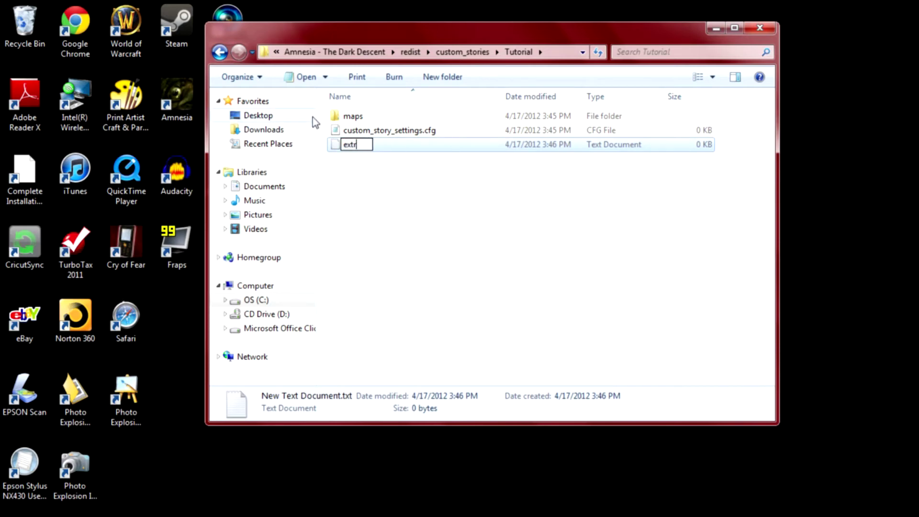
pyautogui.write('a_e')
pyautogui.write('nglish')
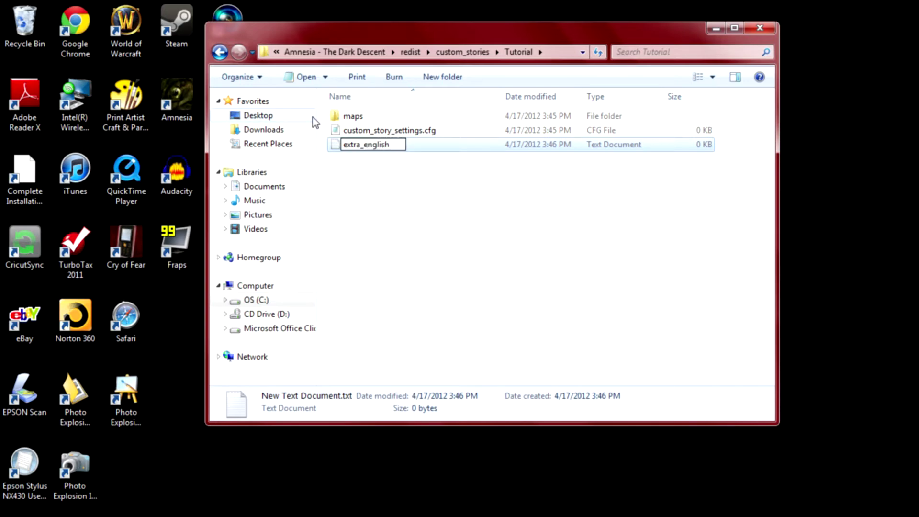
pyautogui.write('.lang')
pyautogui.press('Return')
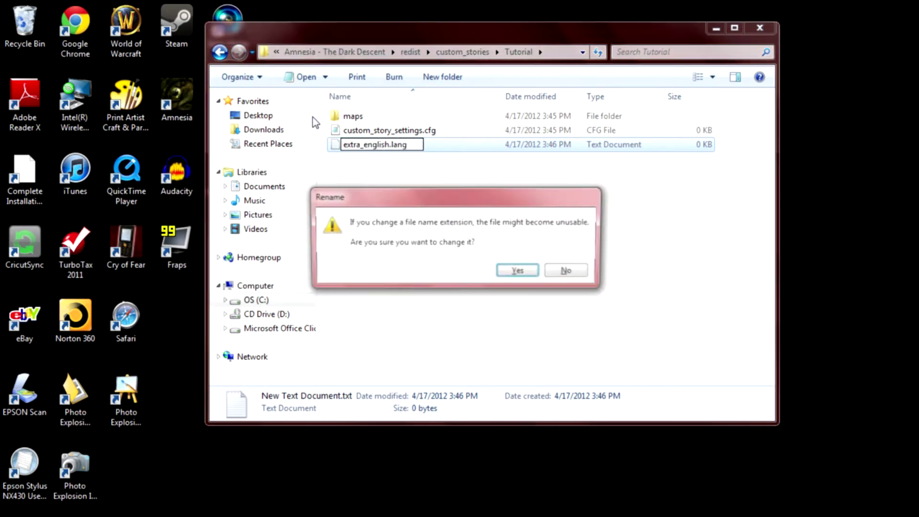
pyautogui.click(518, 272)
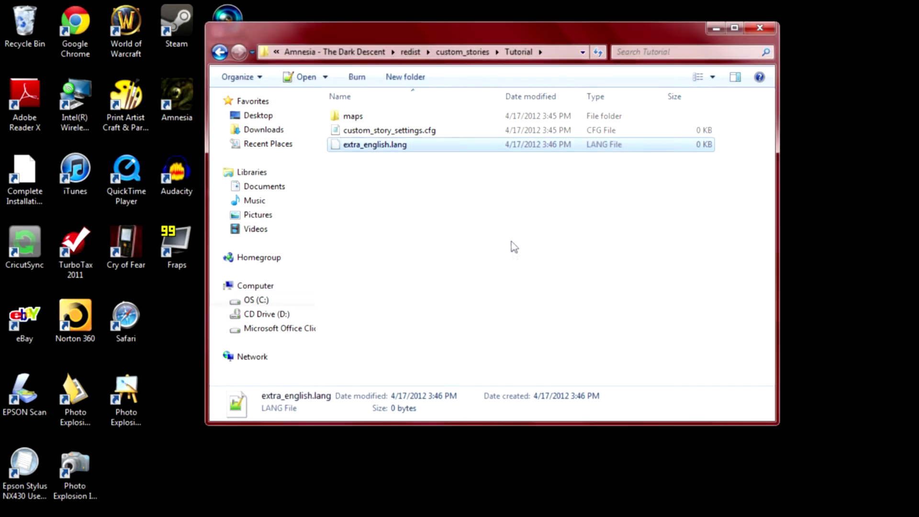
pyautogui.doubleClick(445, 117)
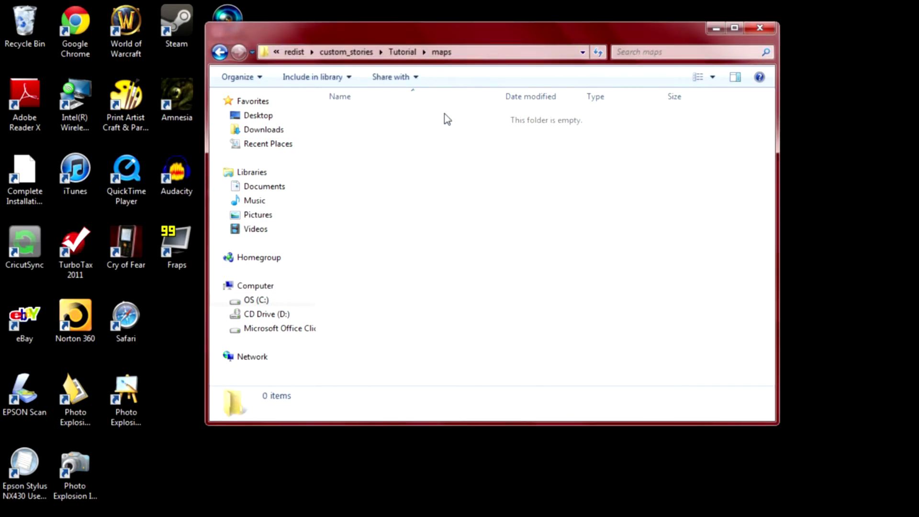
# Step: Back in Tutorial, open the empty custom_story_settings.cfg in Notepad, then close it
pyautogui.click(219, 54)
pyautogui.doubleClick(359, 131)
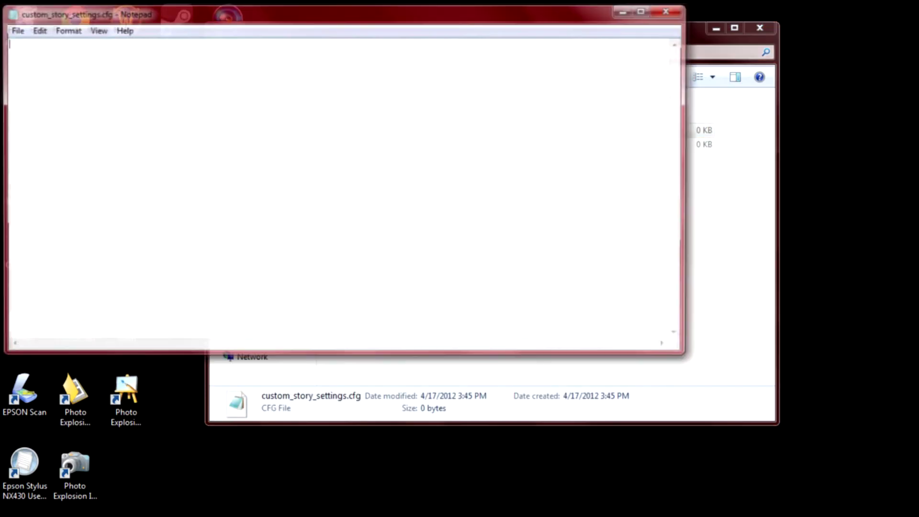
pyautogui.moveTo(329, 18)
pyautogui.mouseDown()
pyautogui.moveTo(558, 111)
pyautogui.moveTo(543, 62)
pyautogui.moveTo(445, 21)
pyautogui.moveTo(511, 43)
pyautogui.mouseUp()
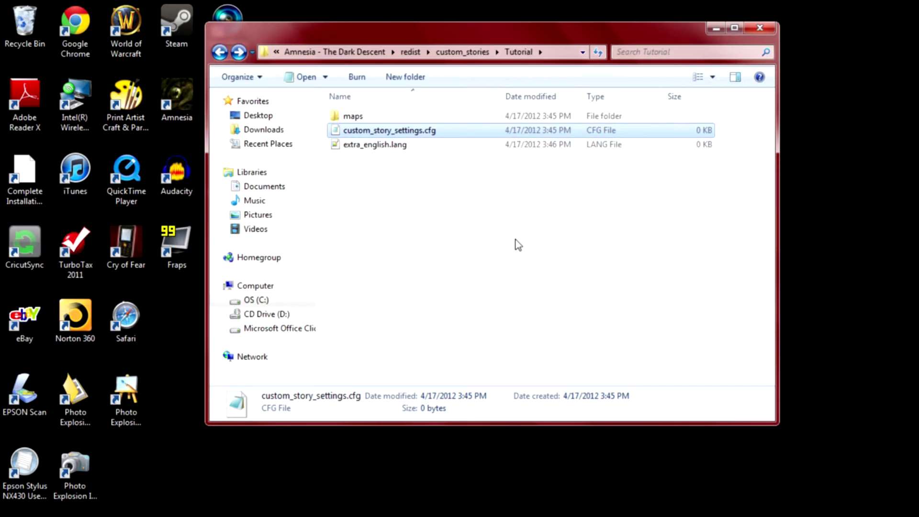
pyautogui.moveTo(508, 41); pyautogui.dragTo(450, 74)
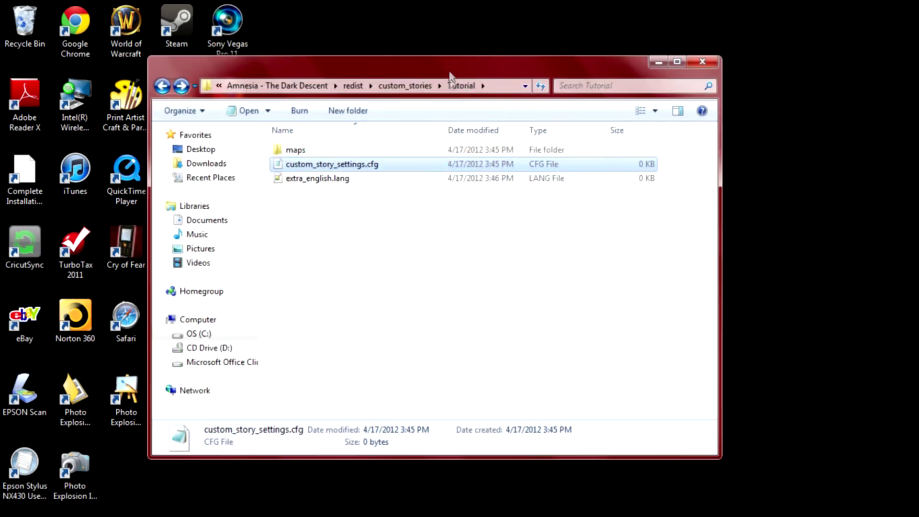
pyautogui.doubleClick(384, 164)
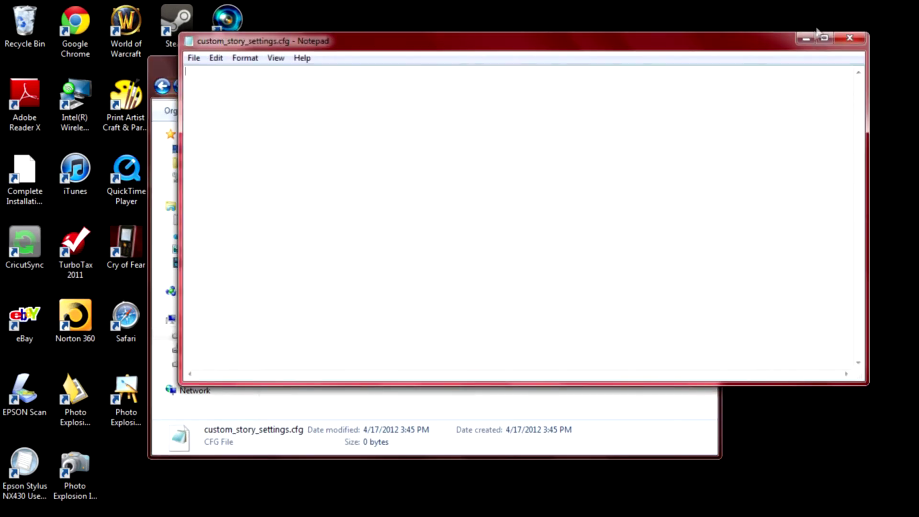
pyautogui.click(851, 38)
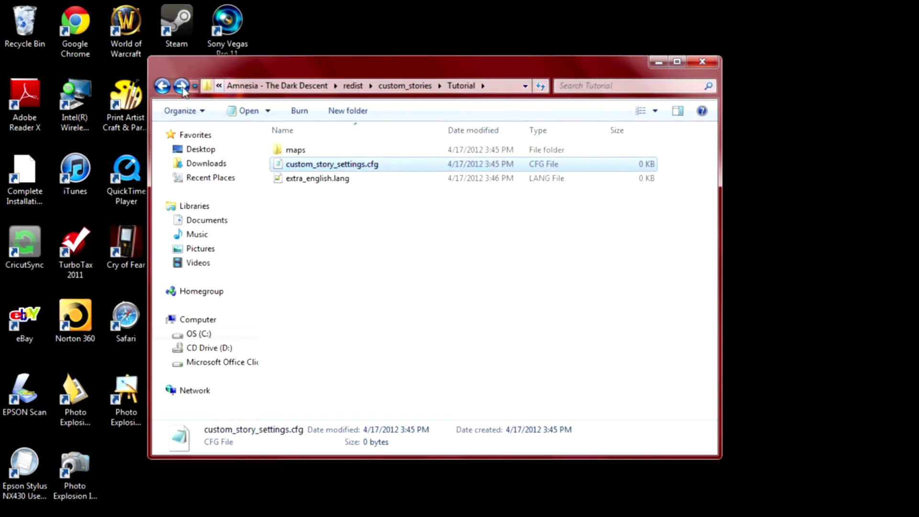
# Step: Open the Sanity story's custom_story_settings.cfg in Notepad
pyautogui.click(163, 86)
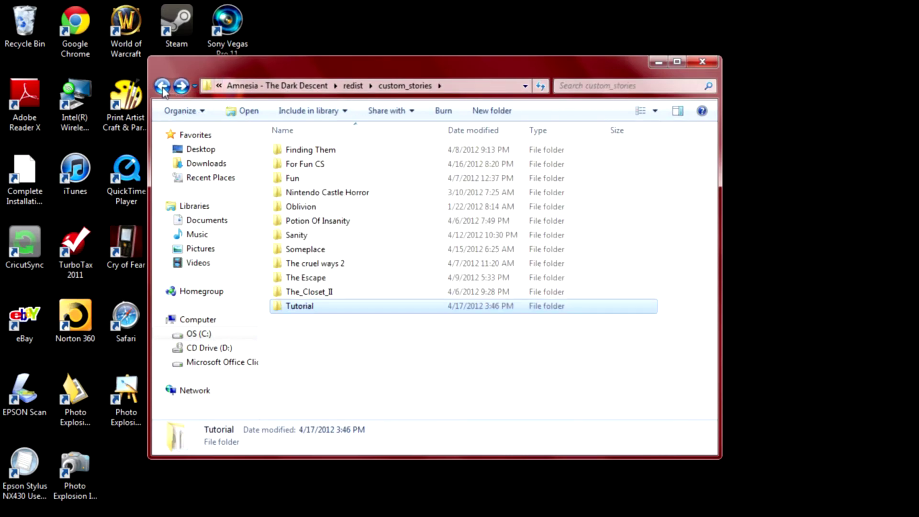
pyautogui.doubleClick(303, 234)
pyautogui.click(324, 195)
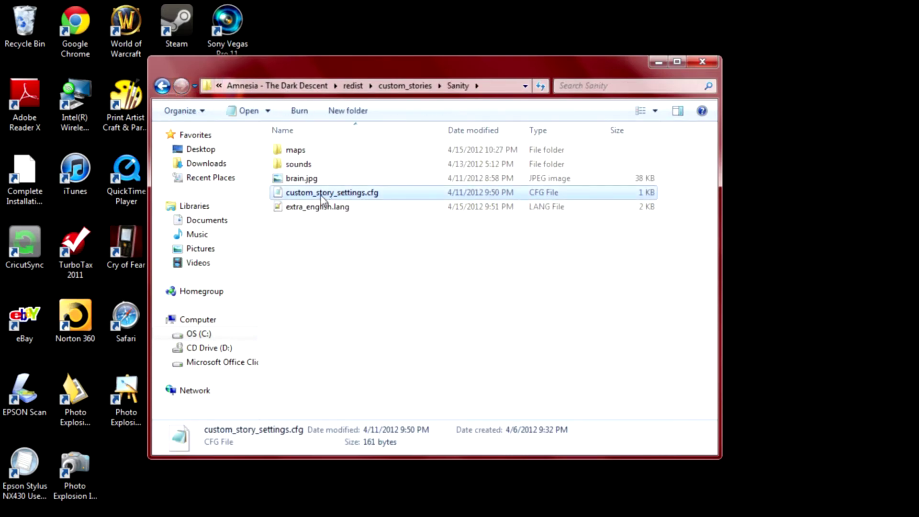
pyautogui.doubleClick(322, 196)
# Step: Copy all of Sanity's settings text, close Notepad, and reopen the Tutorial folder
pyautogui.hotkey('shift', 'Up')
pyautogui.hotkey('shift', 'Up')
pyautogui.hotkey('shift', 'Up')
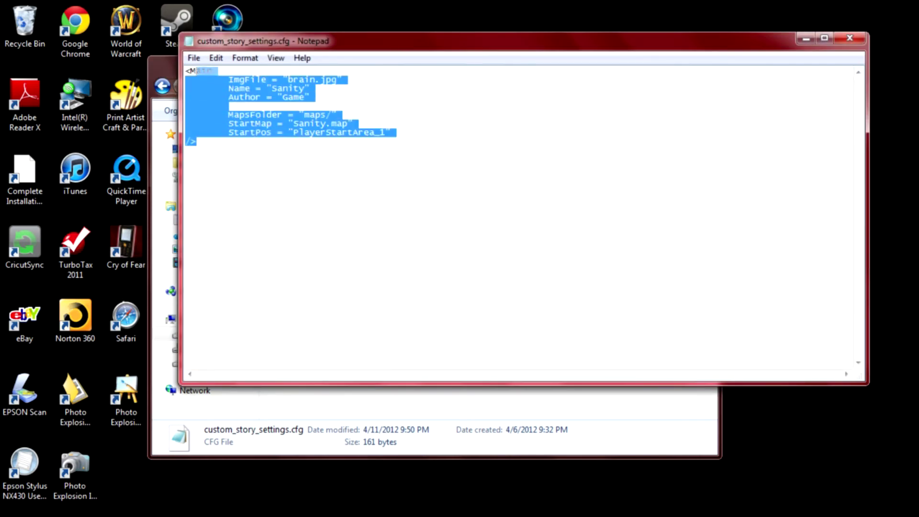
pyautogui.hotkey('shift', 'Home')
pyautogui.rightClick(227, 88)
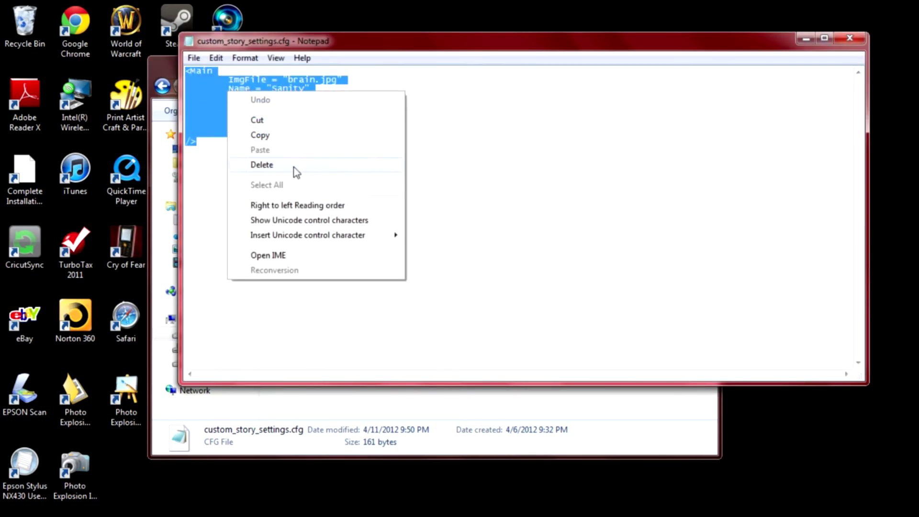
pyautogui.click(298, 134)
pyautogui.click(859, 39)
pyautogui.click(162, 86)
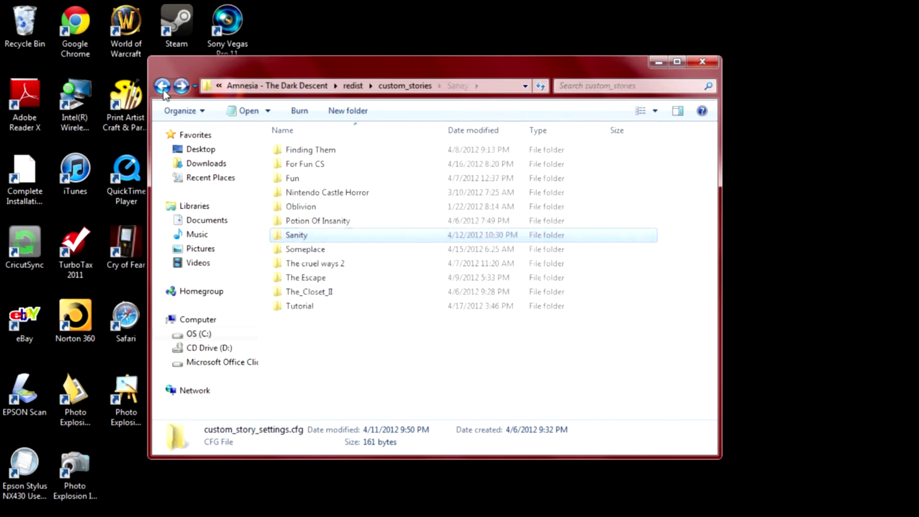
pyautogui.doubleClick(331, 306)
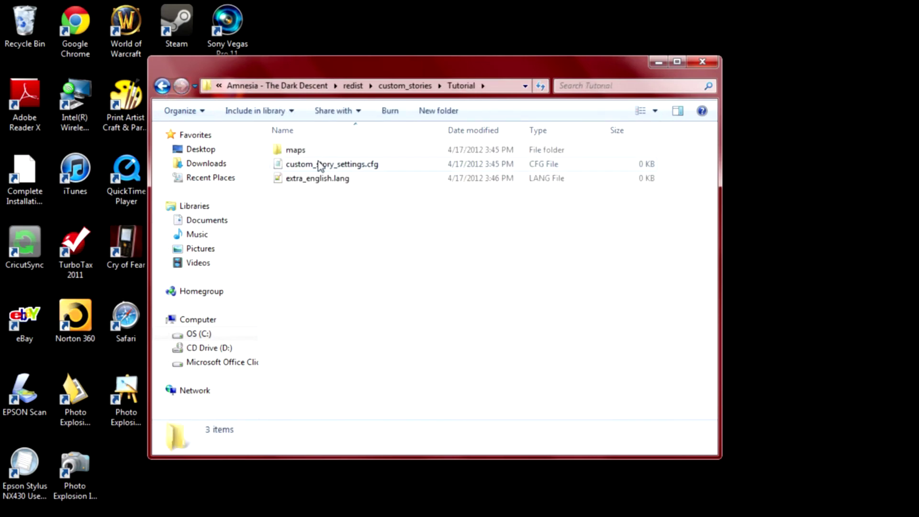
# Step: Paste the copied config into Tutorial's settings file and delete the brain.jpg ImgFile value
pyautogui.doubleClick(323, 165)
pyautogui.rightClick(317, 166)
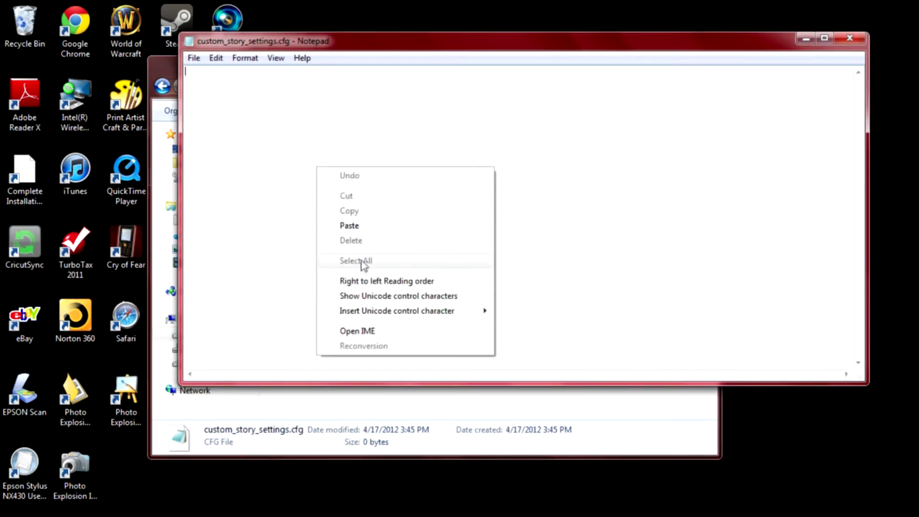
pyautogui.click(364, 231)
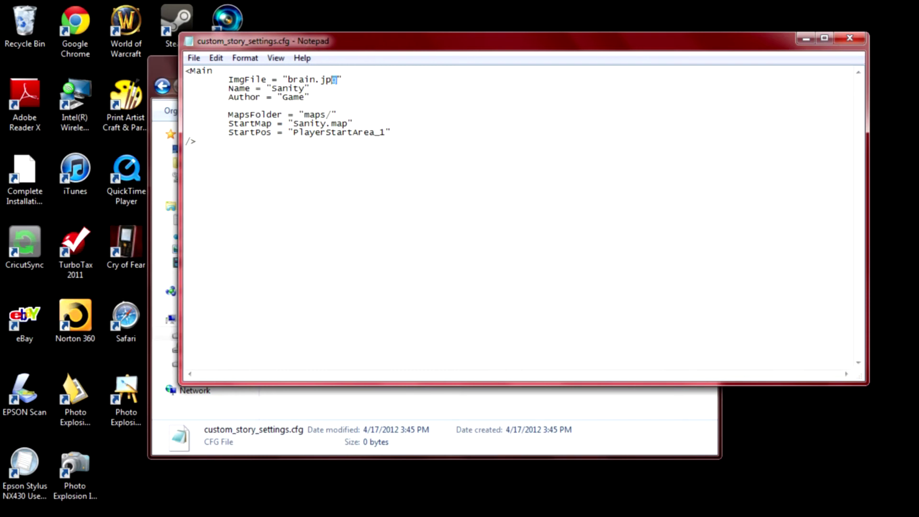
pyautogui.moveTo(334, 79); pyautogui.dragTo(338, 80)
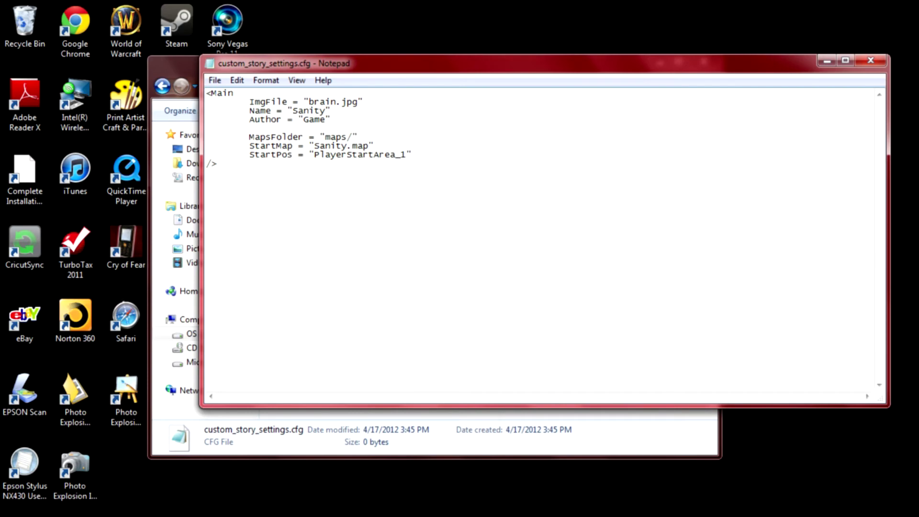
pyautogui.hotkey('shift', 'Left')
pyautogui.hotkey('shift', 'Left')
pyautogui.hotkey('shift', 'Left')
pyautogui.press('Delete')
# Step: Set Name 'Tutorial', Author 'Gamez', StartMap 'Tutorial.map', then save and close
pyautogui.hotkey('shift', 'Left')
pyautogui.hotkey('shift', 'Left')
pyautogui.hotkey('shift', 'Left')
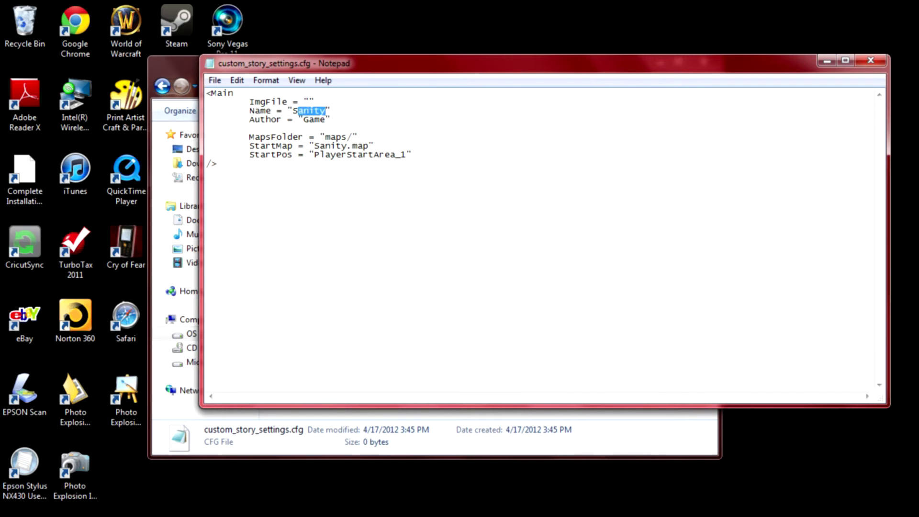
pyautogui.write('Tutorial')
pyautogui.moveTo(325, 136)
pyautogui.mouseDown()
pyautogui.moveTo(365, 136)
pyautogui.moveTo(353, 136)
pyautogui.mouseUp()
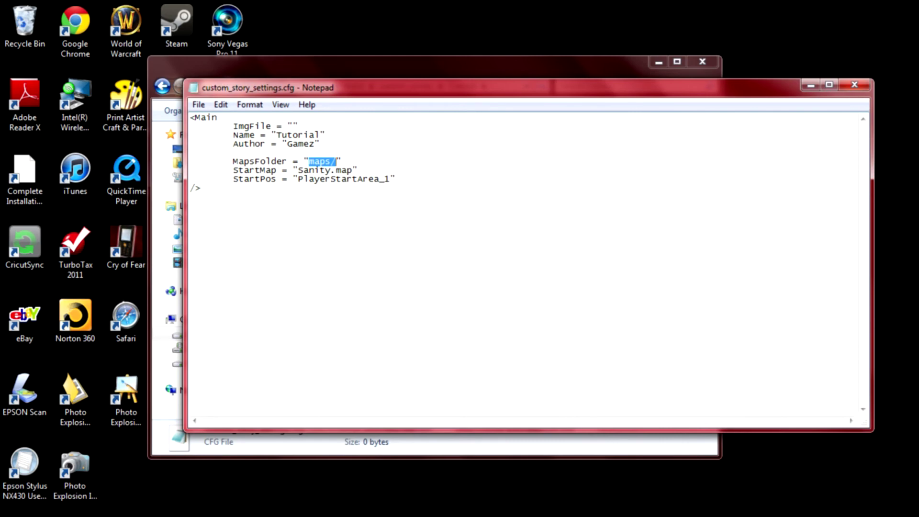
pyautogui.moveTo(332, 171)
pyautogui.mouseDown()
pyautogui.moveTo(358, 170)
pyautogui.moveTo(310, 170)
pyautogui.mouseUp()
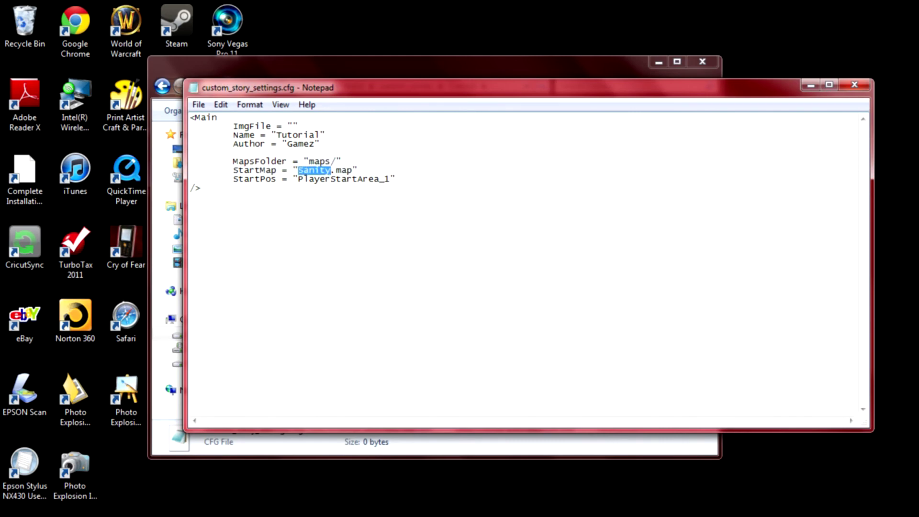
pyautogui.write('Tutori')
pyautogui.write('als')
pyautogui.press('BackSpace')
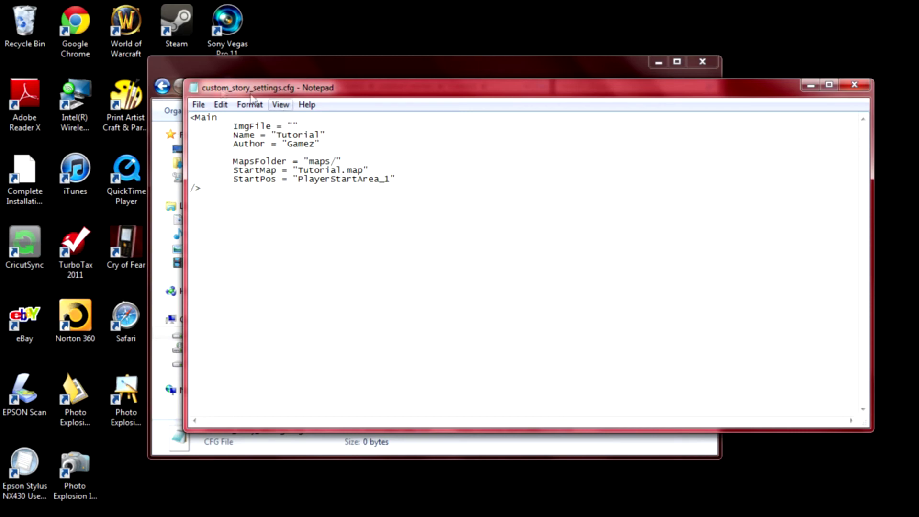
pyautogui.click(198, 104)
pyautogui.click(216, 148)
pyautogui.click(854, 85)
# Step: Check the empty maps folder, then go back up to the Amnesia redist folder
pyautogui.doubleClick(332, 150)
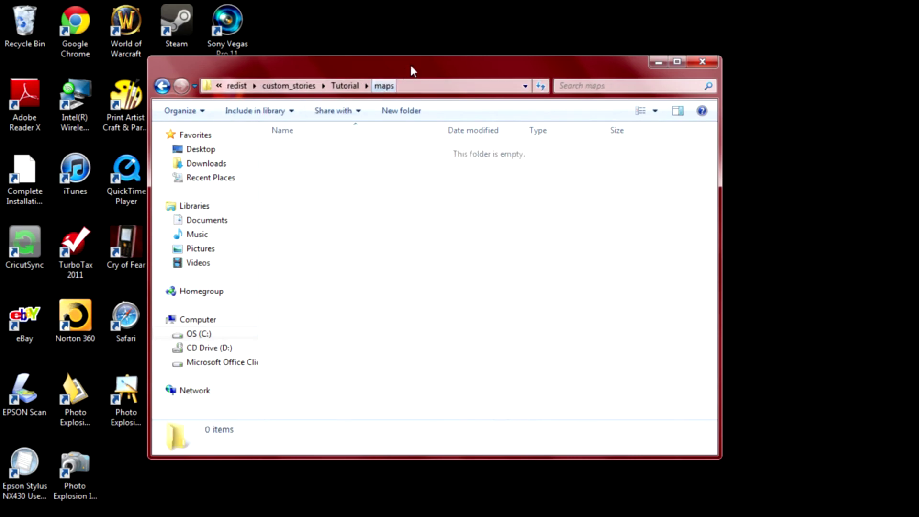
pyautogui.rightClick(382, 156)
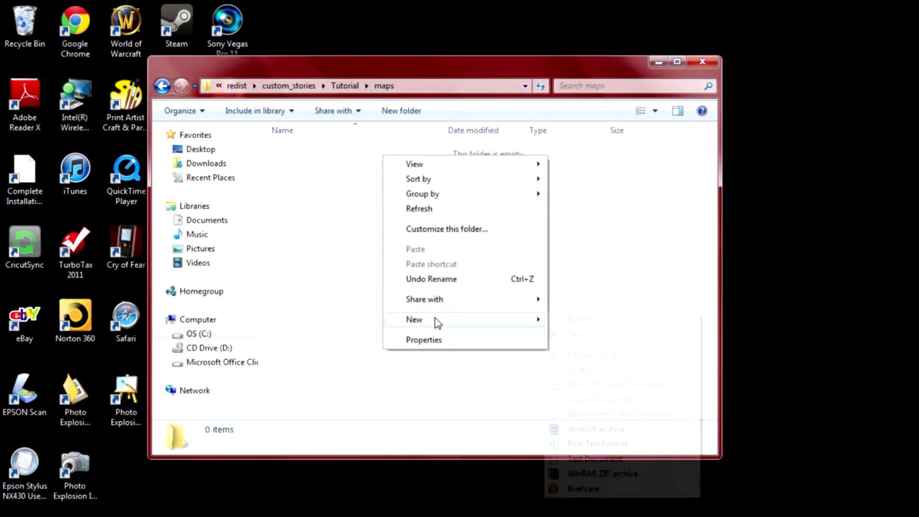
pyautogui.click(380, 302)
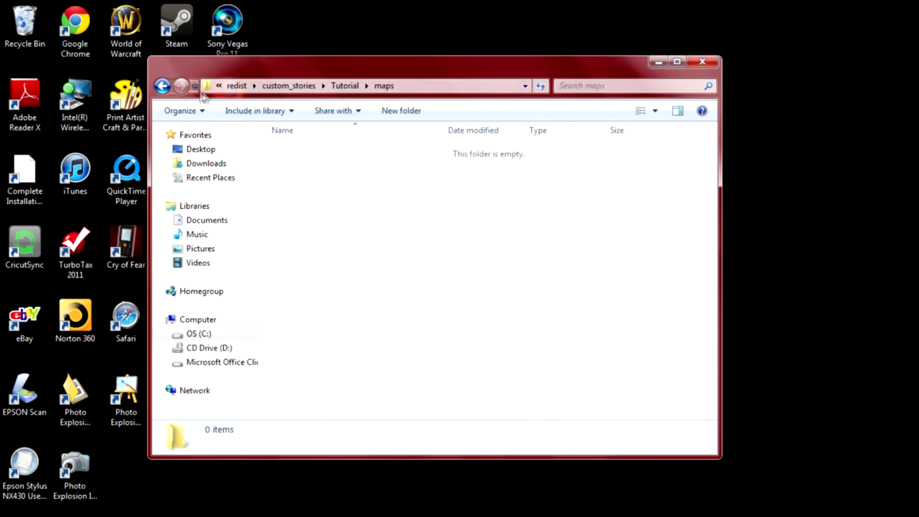
pyautogui.click(163, 87)
pyautogui.click(162, 86)
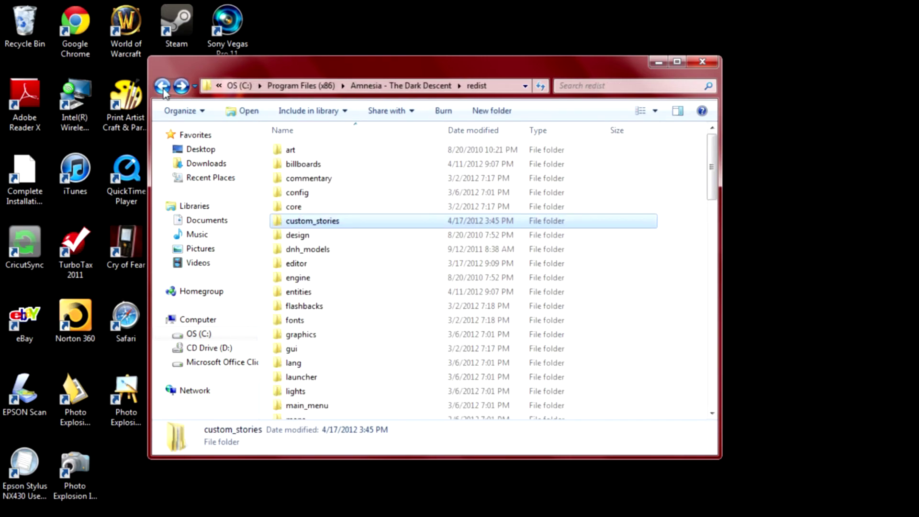
pyautogui.scroll(-6, 432, 169)
pyautogui.scroll(-3, 431, 180)
pyautogui.scroll(-4, 431, 188)
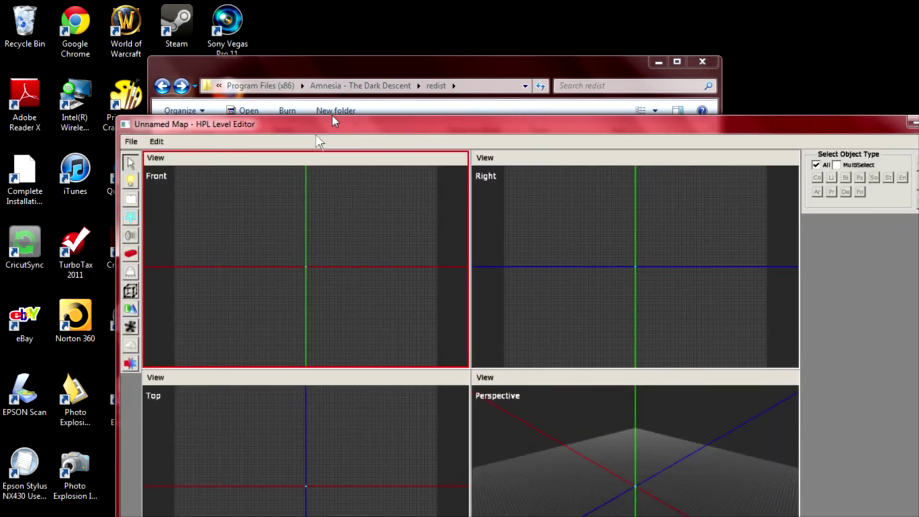
# Step: Save the blank map as Tutorial.map in custom_stories/Tutorial/maps
pyautogui.moveTo(332, 124); pyautogui.dragTo(252, 5)
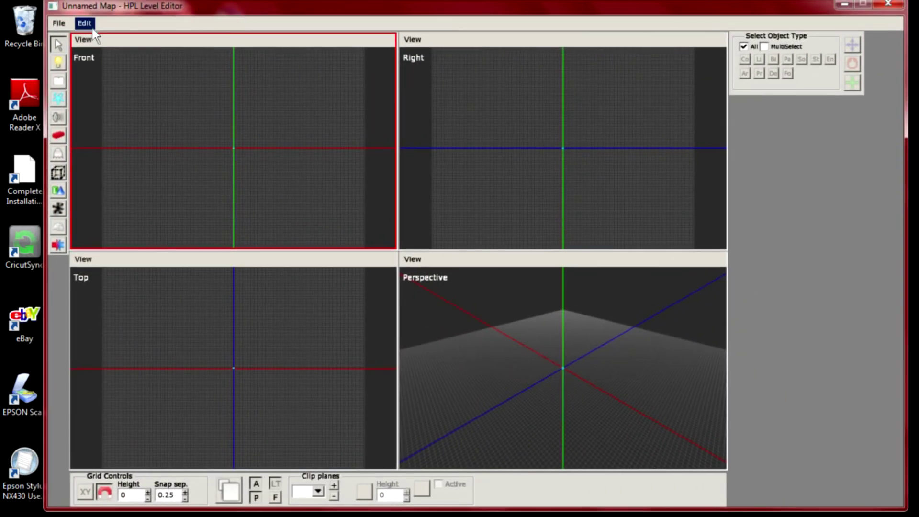
pyautogui.click(58, 23)
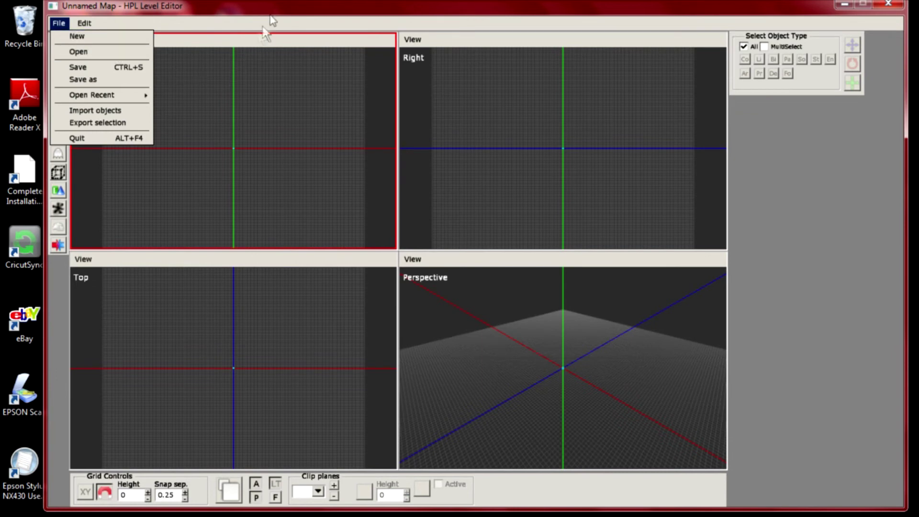
pyautogui.click(115, 84)
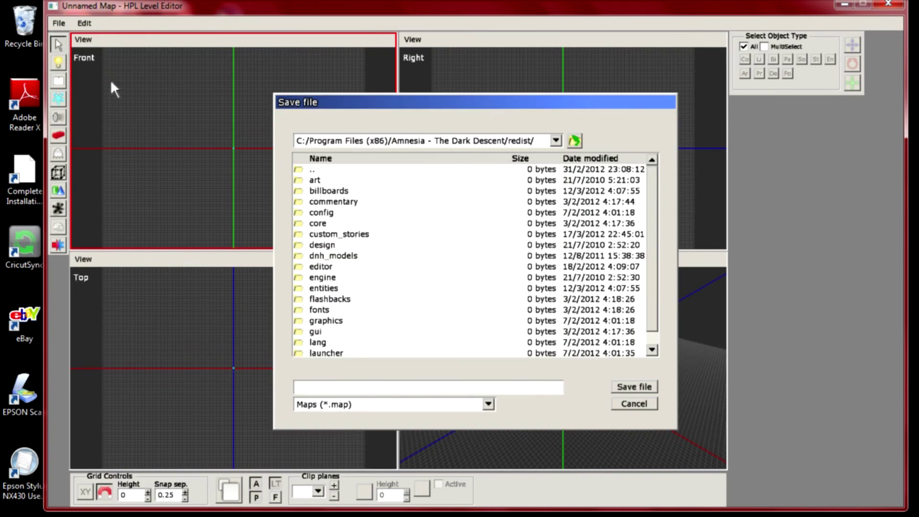
pyautogui.doubleClick(373, 234)
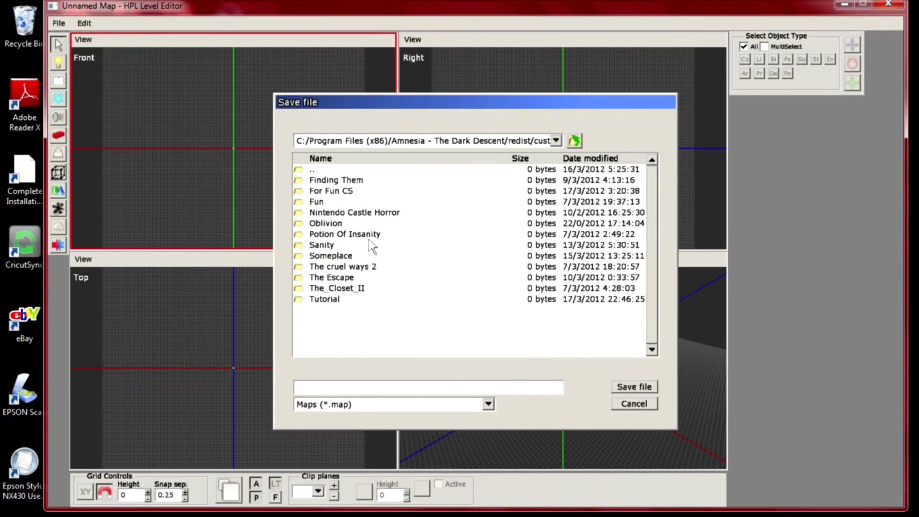
pyautogui.doubleClick(360, 298)
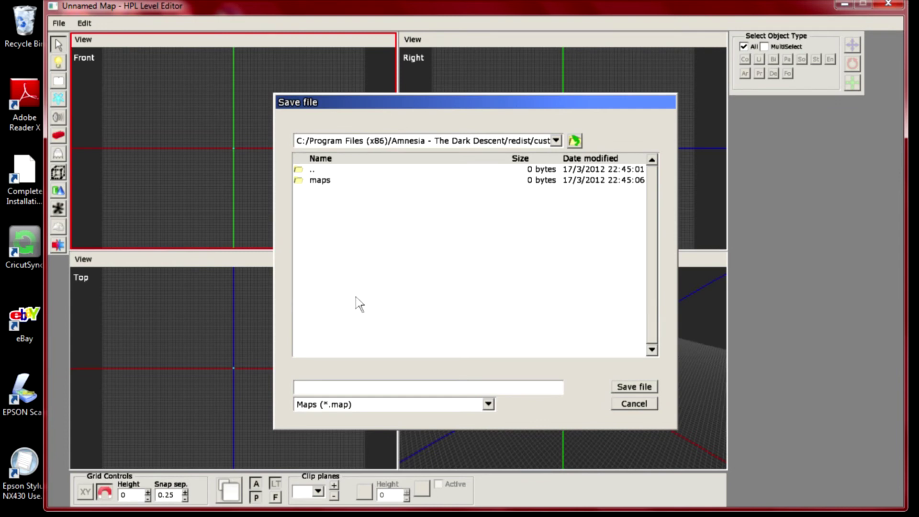
pyautogui.click(348, 185)
pyautogui.doubleClick(348, 186)
pyautogui.write('Tutorial')
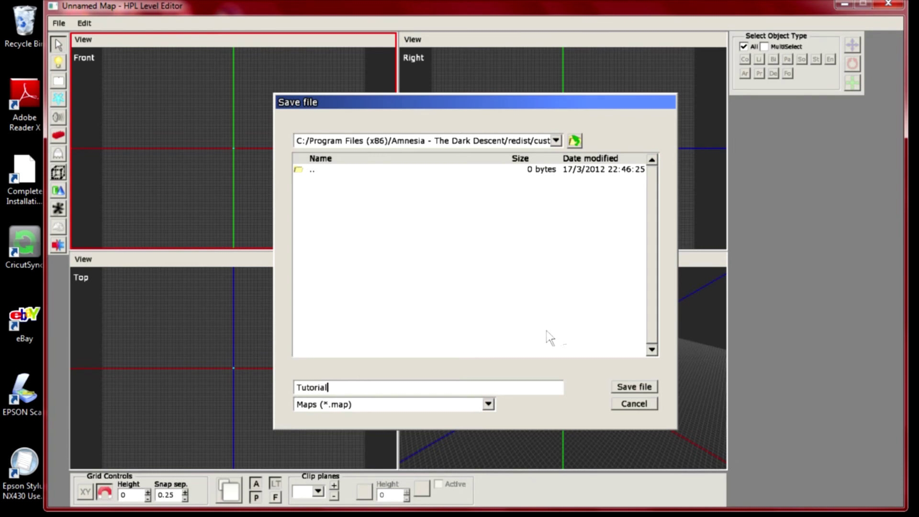
pyautogui.click(644, 387)
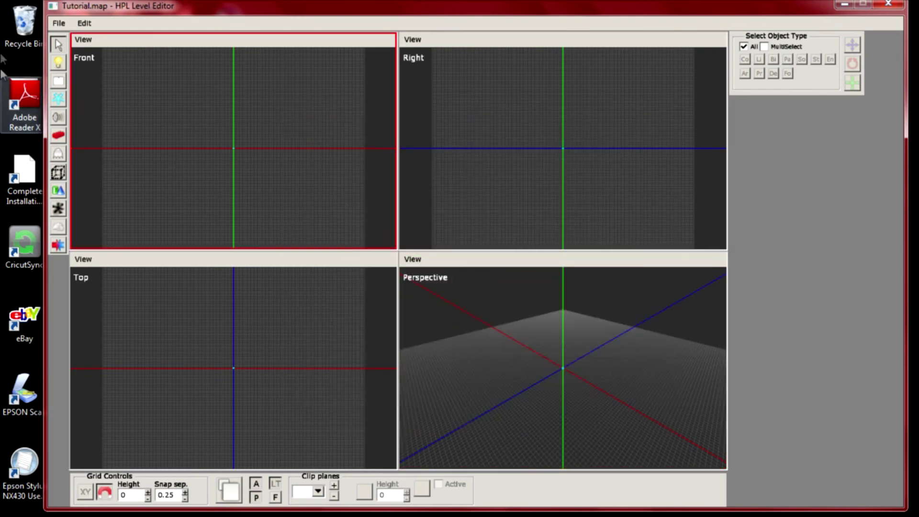
# Step: Quit the HPL Level Editor, confirming the exit
pyautogui.click(59, 23)
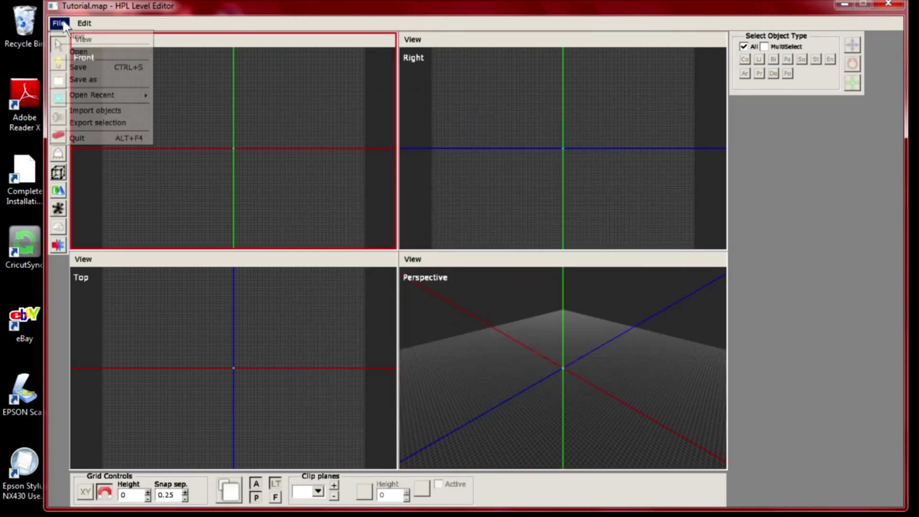
pyautogui.click(87, 139)
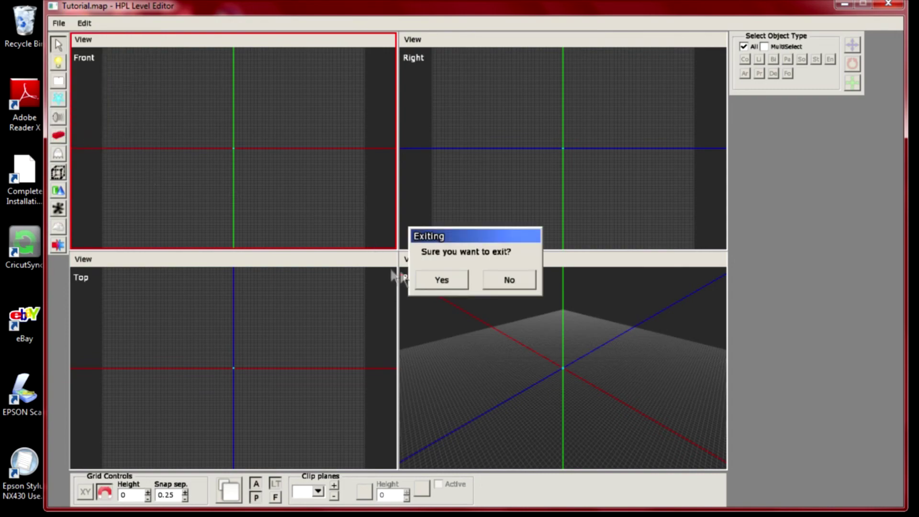
pyautogui.click(429, 284)
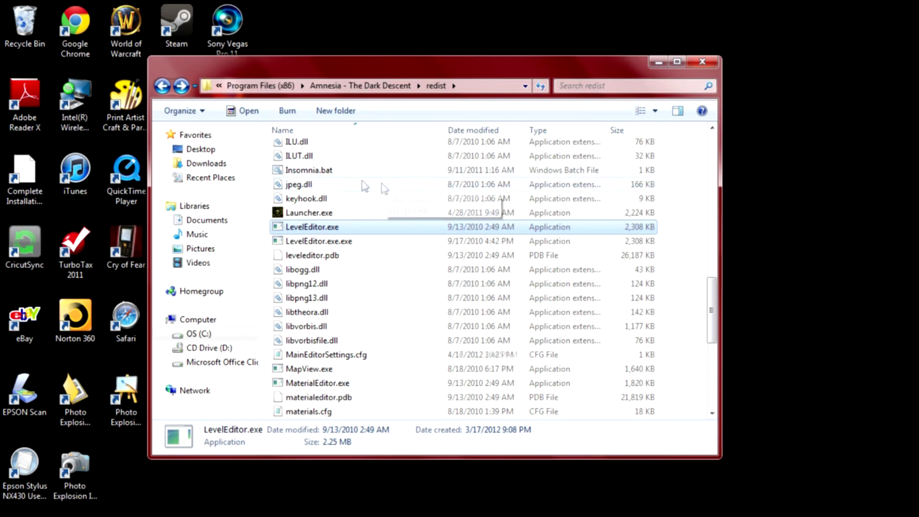
pyautogui.scroll(3, 366, 185)
pyautogui.scroll(3, 373, 199)
pyautogui.scroll(3, 372, 200)
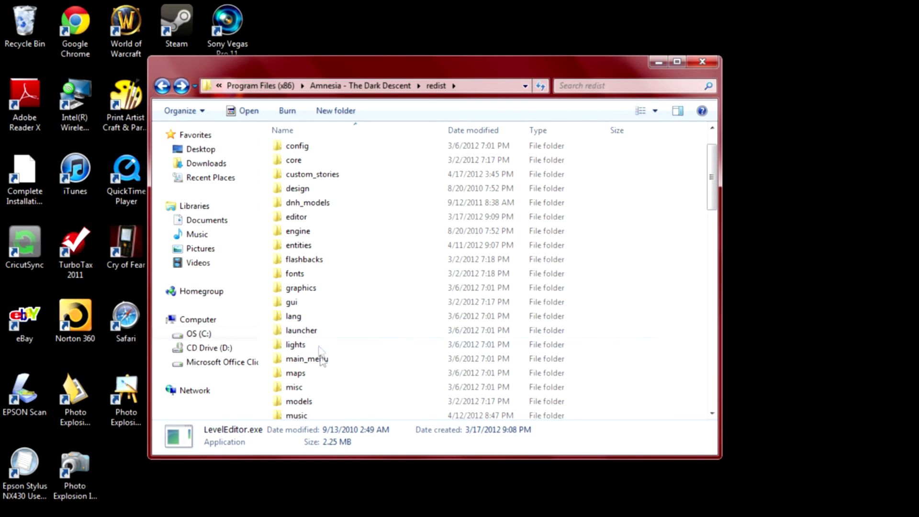
pyautogui.scroll(1, 327, 282)
# Step: Navigate into custom_stories > Tutorial > maps
pyautogui.doubleClick(325, 223)
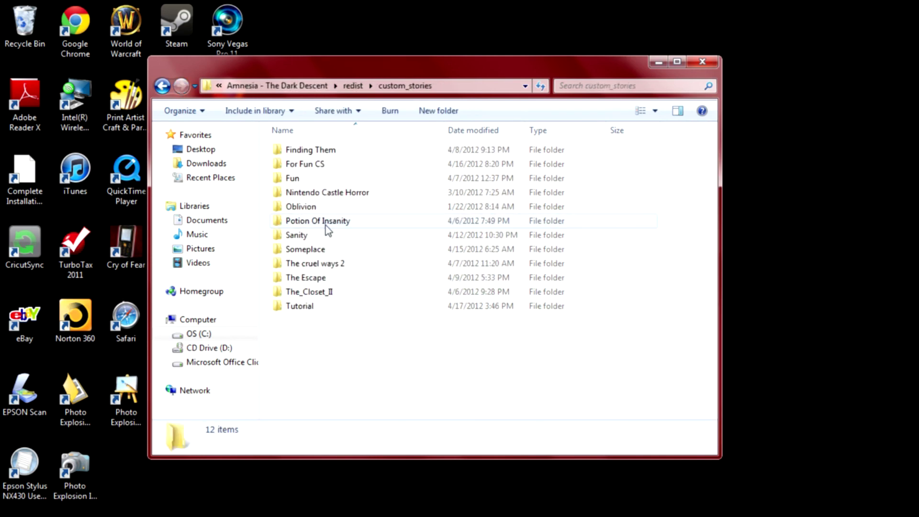
pyautogui.click(328, 306)
pyautogui.doubleClick(328, 306)
pyautogui.doubleClick(331, 151)
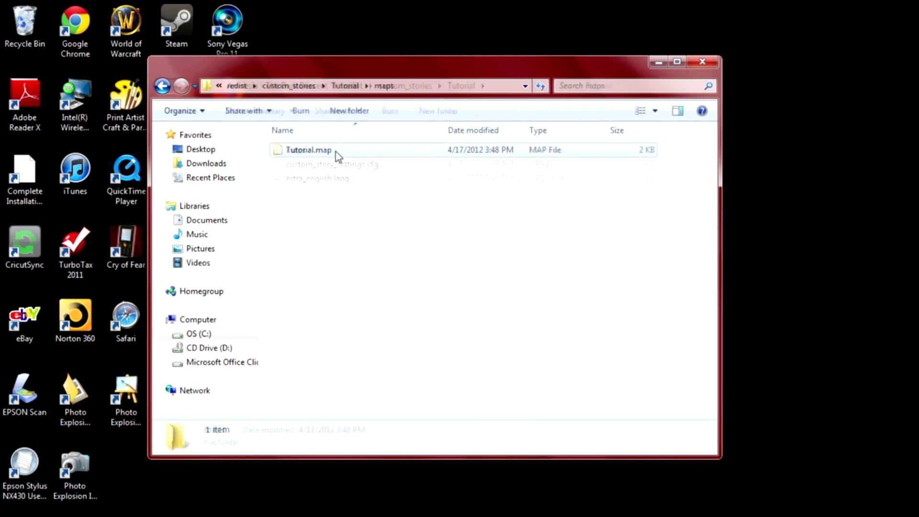
# Step: Create a new text document renamed Tutorial.hps, accepting the extension change
pyautogui.rightClick(325, 162)
pyautogui.moveTo(356, 326)
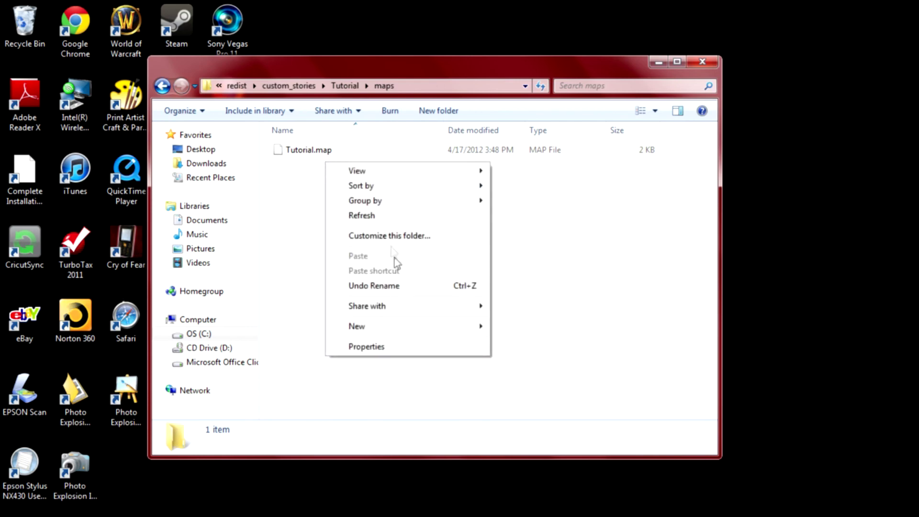
pyautogui.click(537, 465)
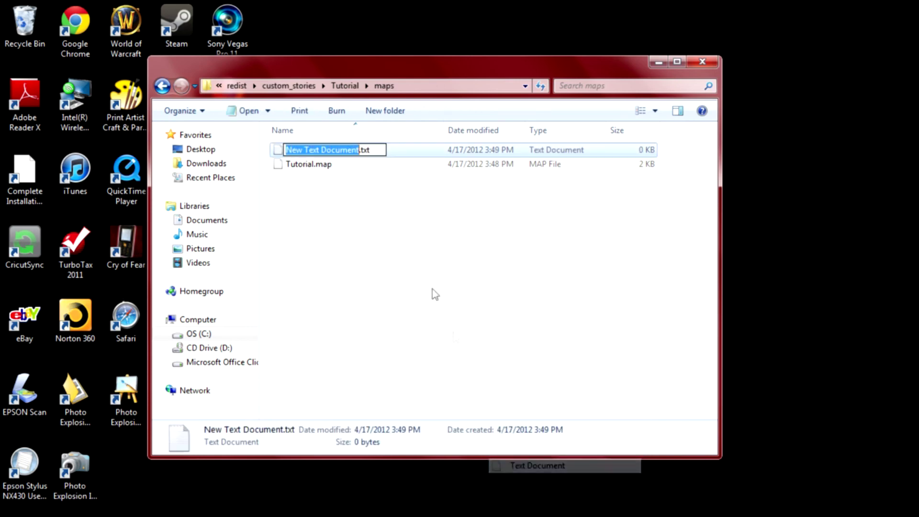
pyautogui.write('T')
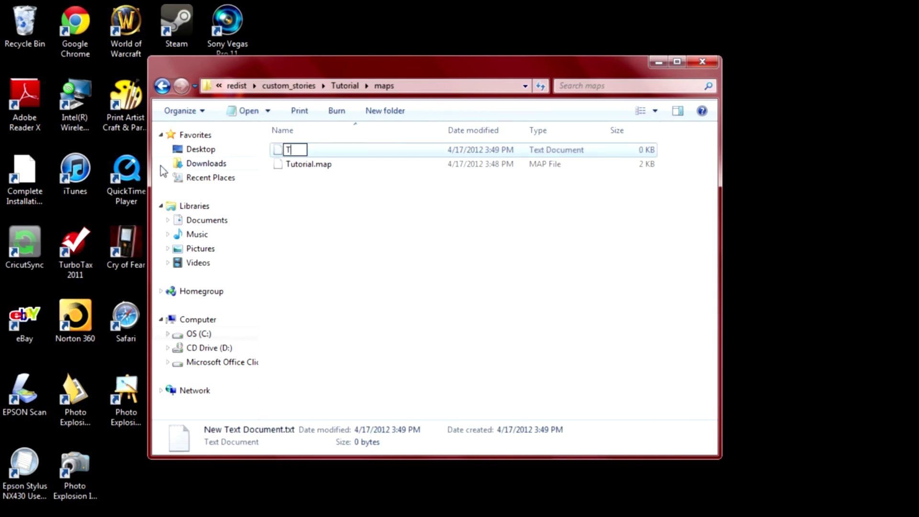
pyautogui.write('utorial.')
pyautogui.write('hp')
pyautogui.write('s')
pyautogui.press('Return')
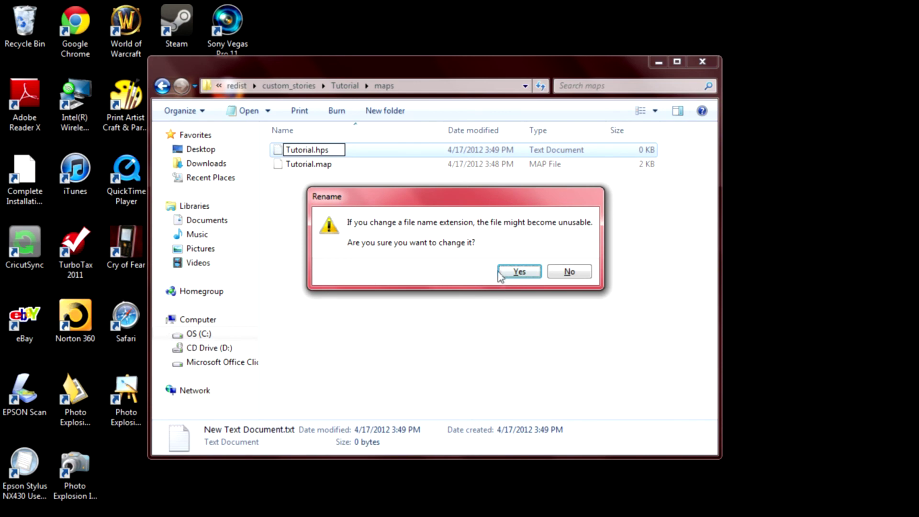
pyautogui.click(502, 273)
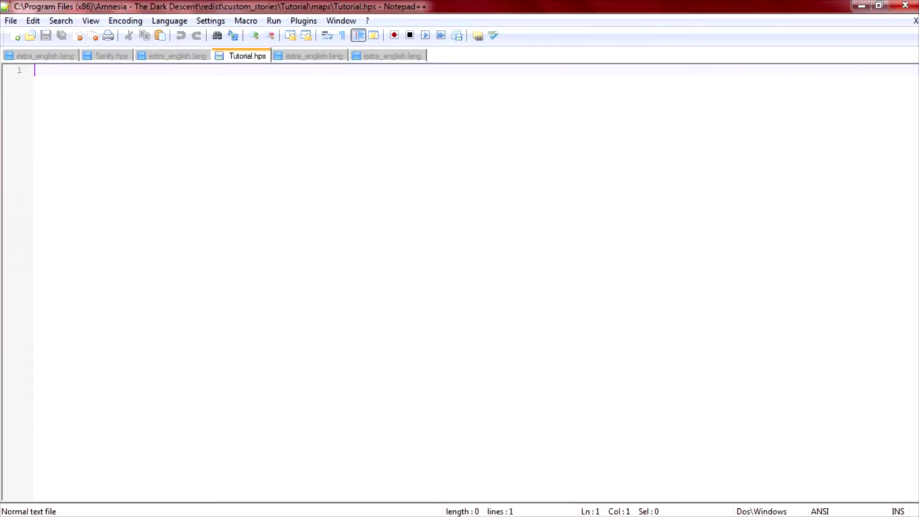
pyautogui.click(904, 6)
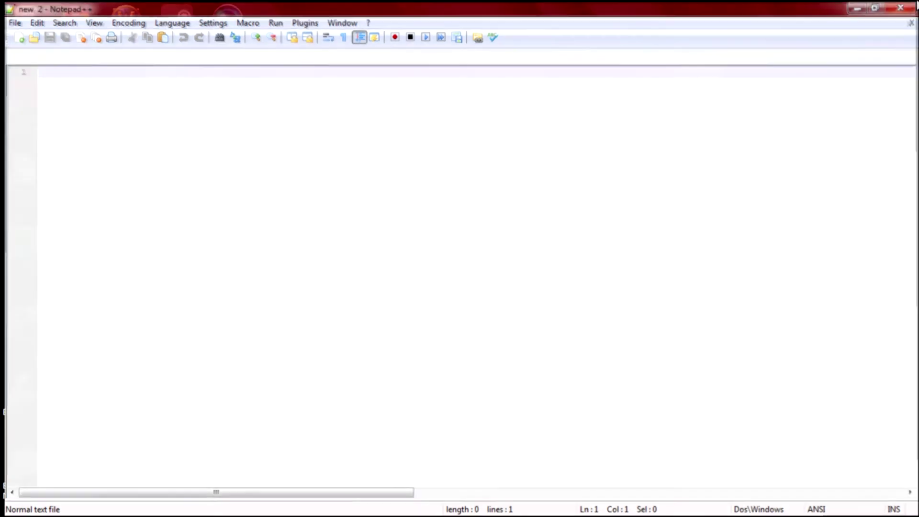
pyautogui.click(162, 85)
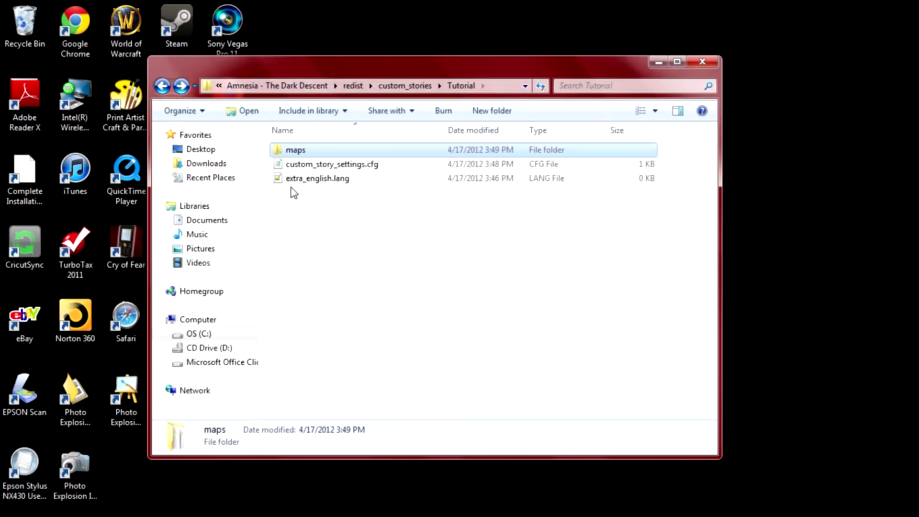
pyautogui.click(294, 180)
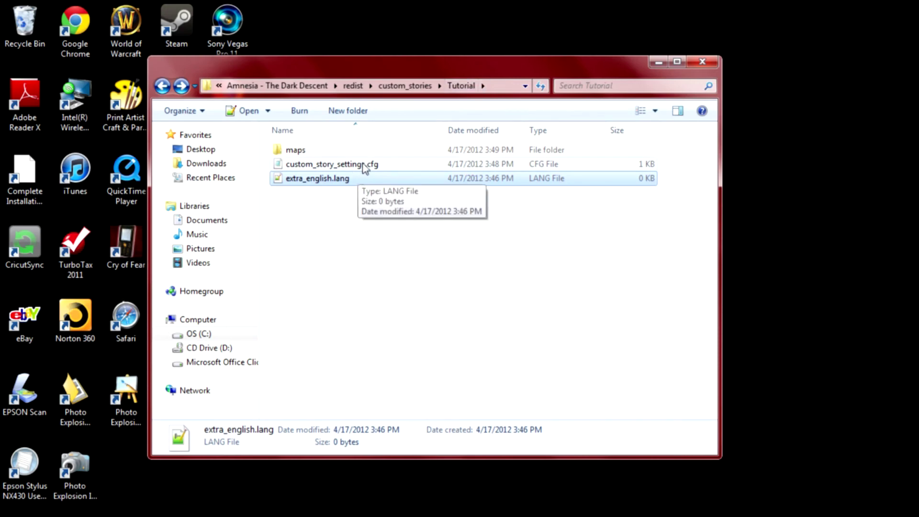
pyautogui.doubleClick(359, 164)
pyautogui.click(854, 85)
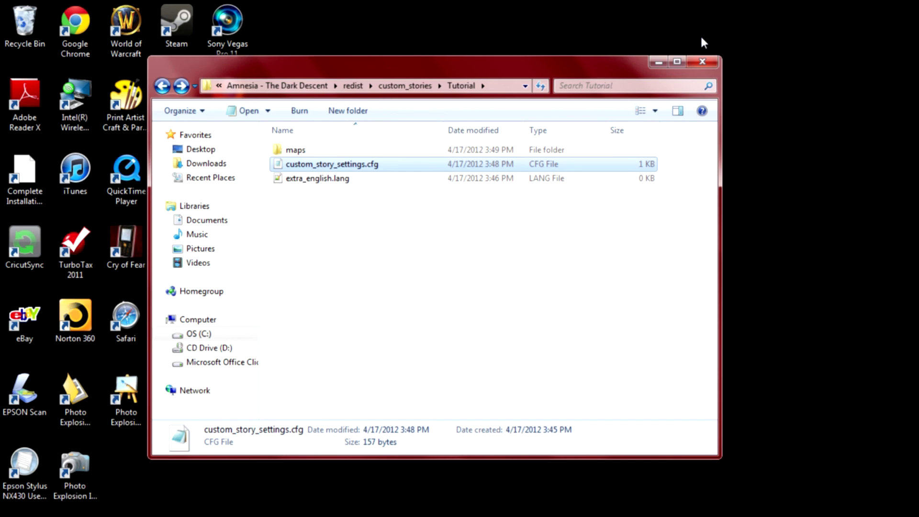
pyautogui.doubleClick(402, 151)
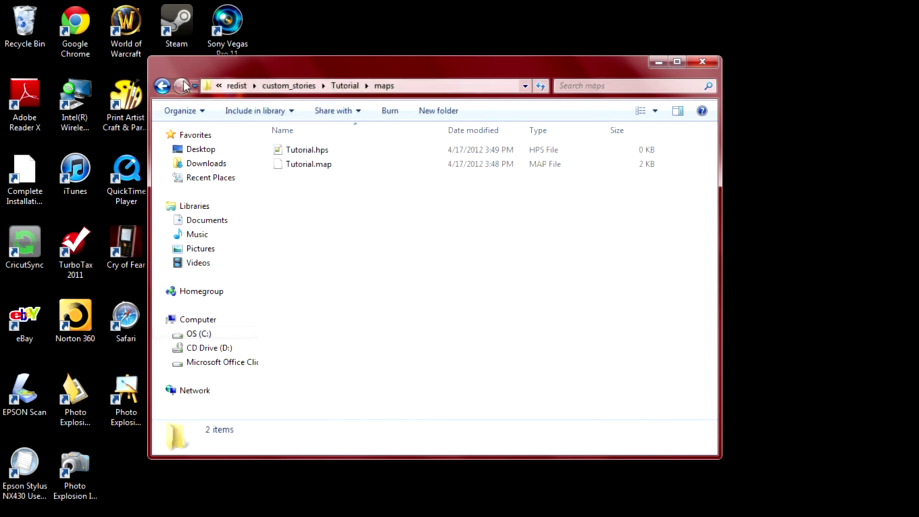
pyautogui.moveTo(361, 179); pyautogui.dragTo(277, 47)
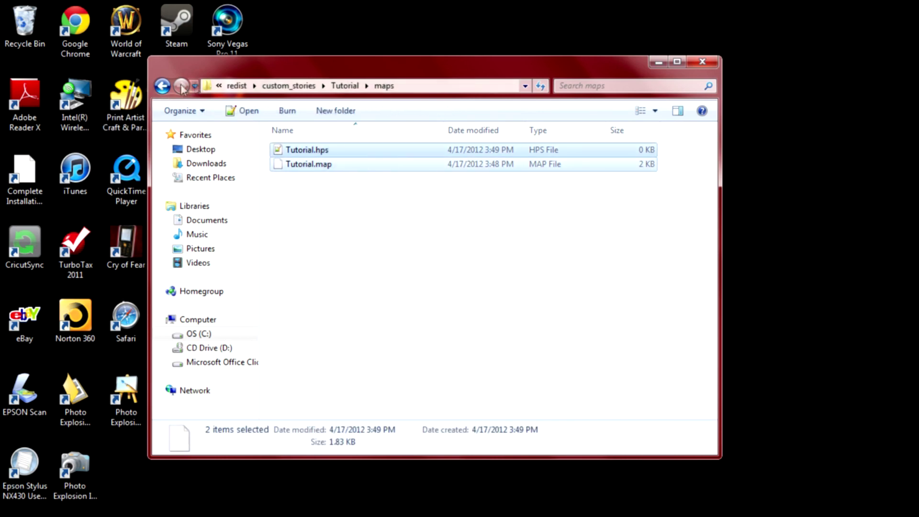
pyautogui.click(164, 87)
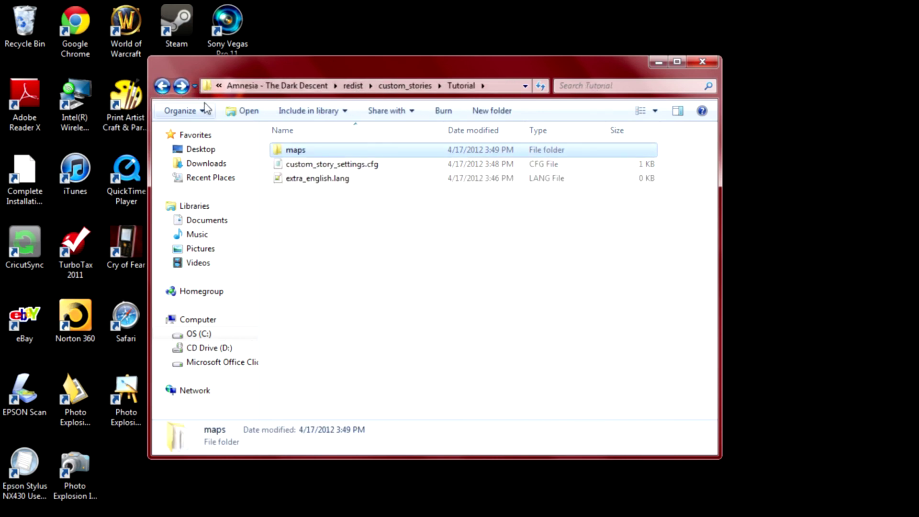